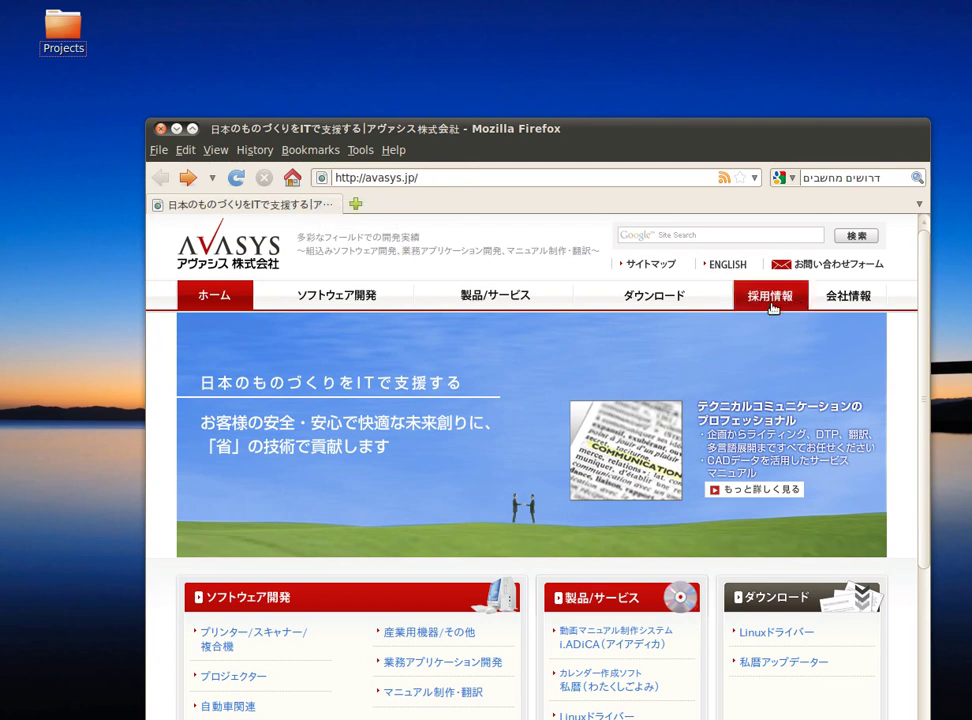
Switch the Avasys site to English and open the All-in-Ones (Multifunction Inkjet Printers) page of its Linux driver downloads
click(729, 266)
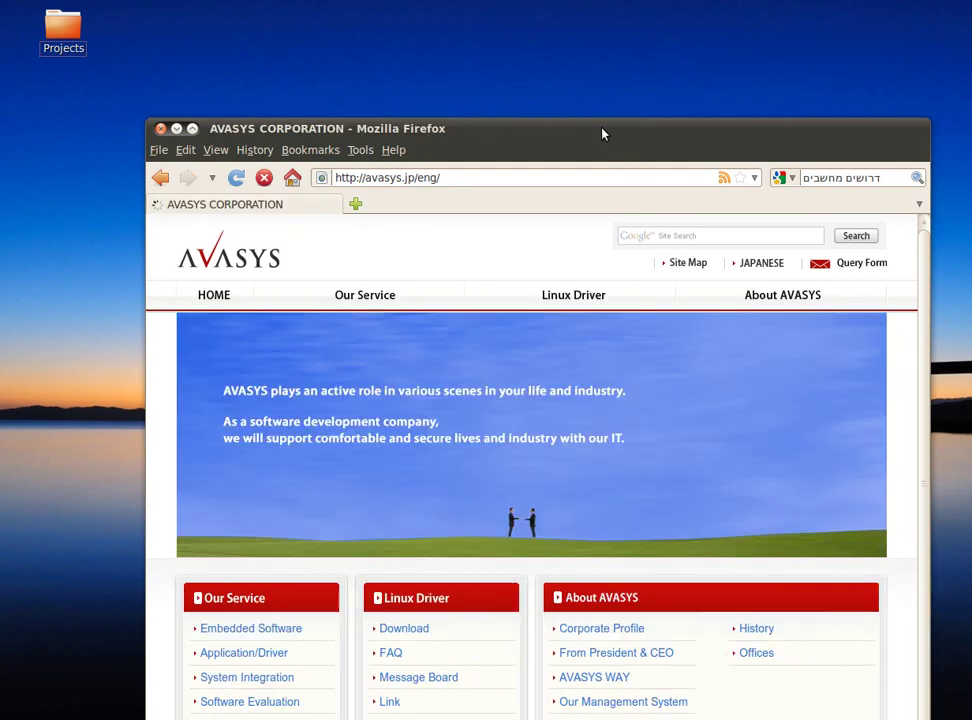
drag(571, 128, 522, 20)
click(527, 190)
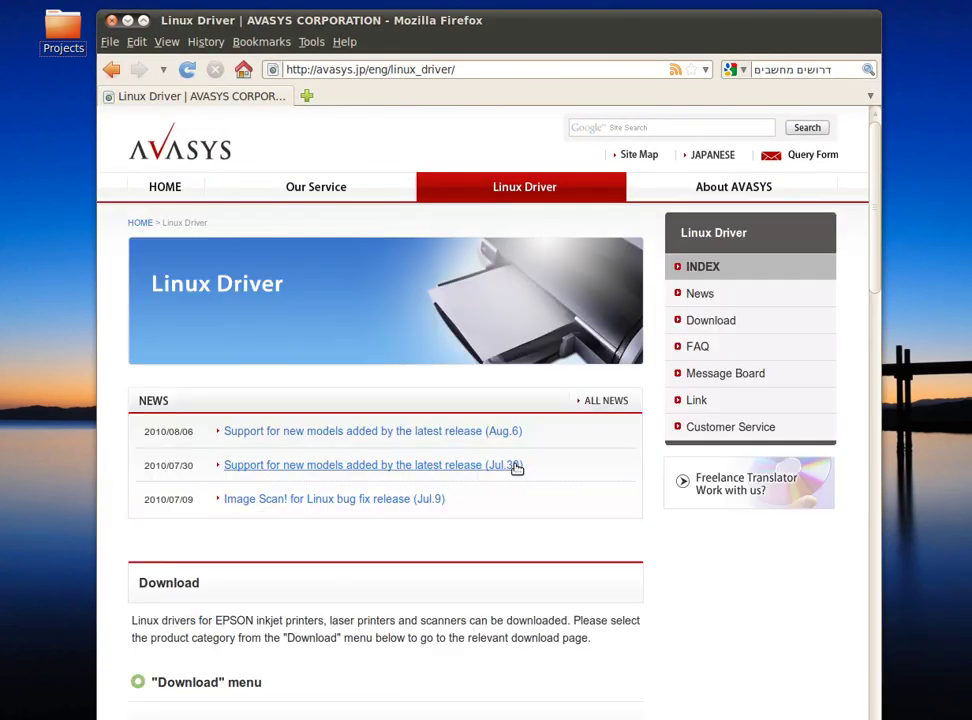
scroll(643, 459, down, 5)
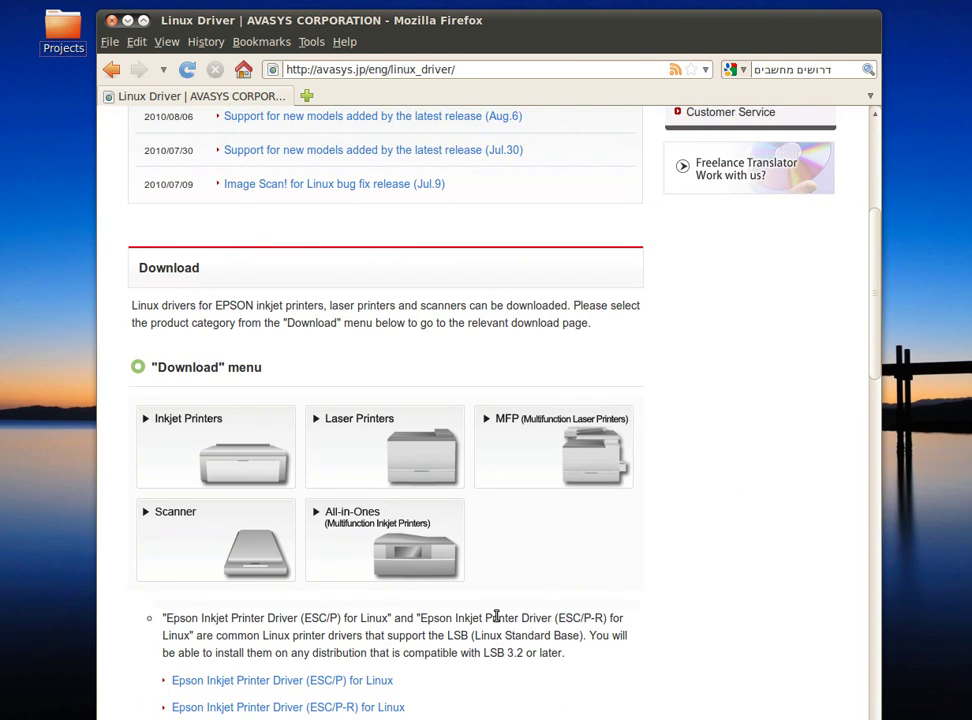
click(466, 558)
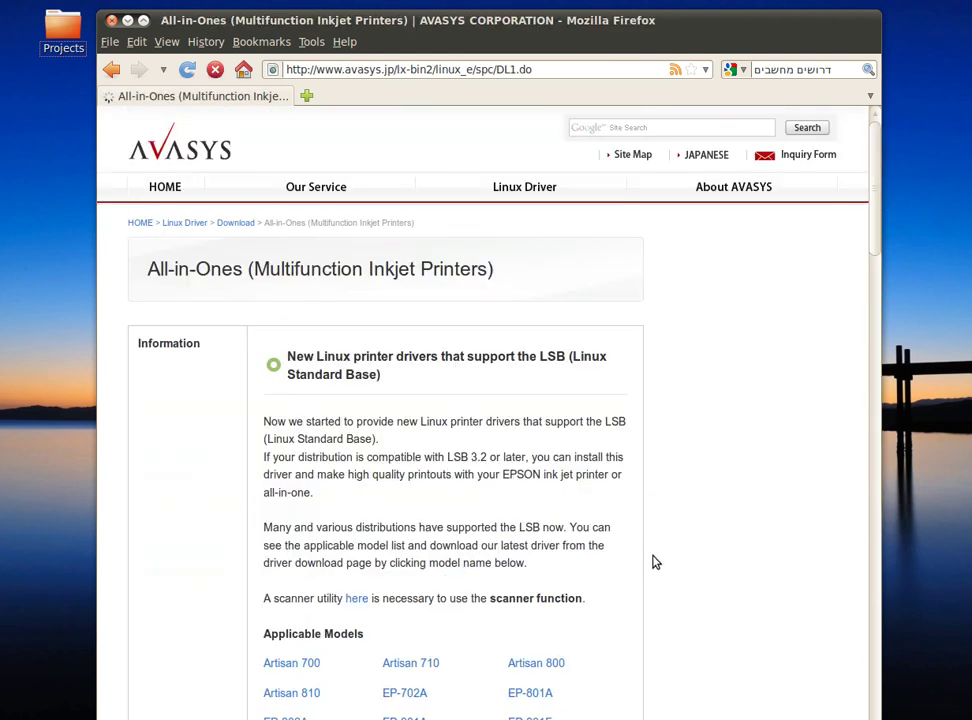
Select the Epson Stylus NX115/SX110/SX115/TX110–TX119 model group in the download form
scroll(718, 436, down, 8)
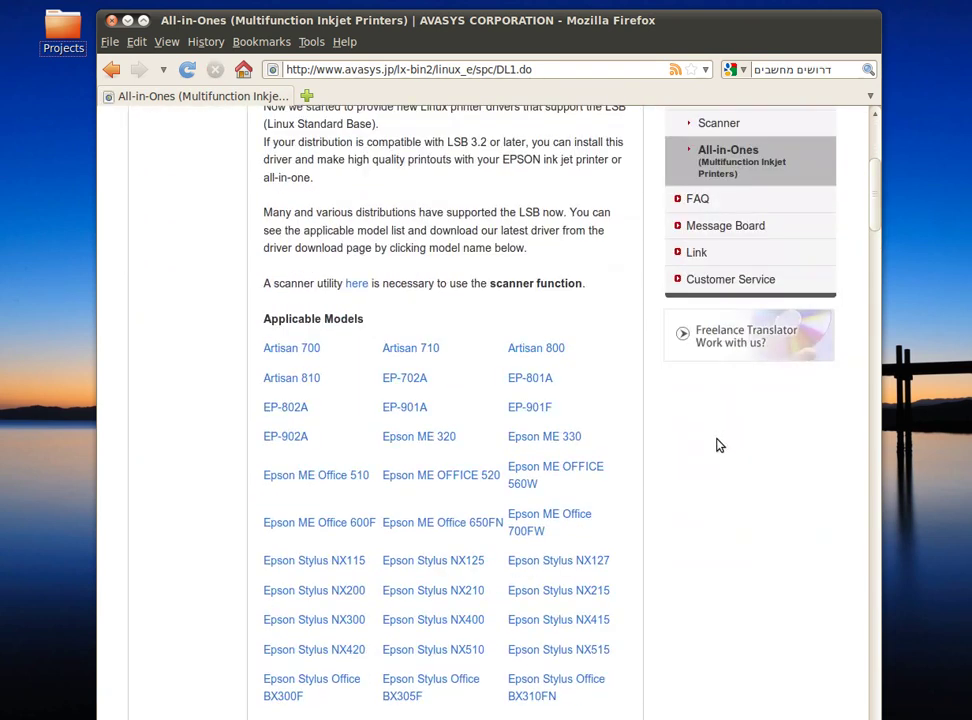
scroll(714, 453, down, 11)
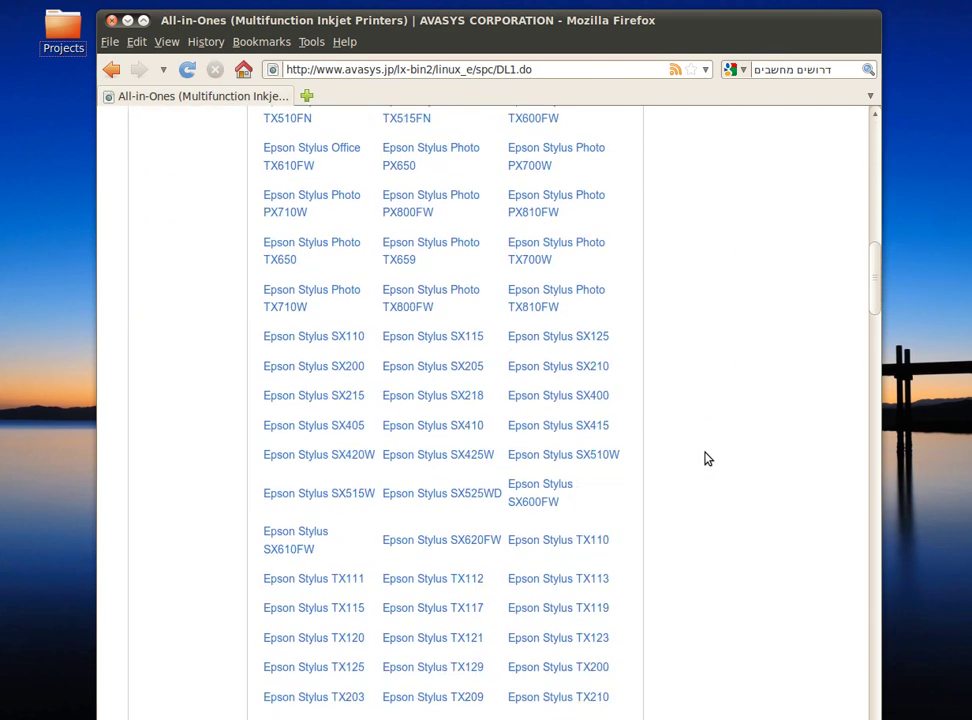
scroll(706, 461, down, 15)
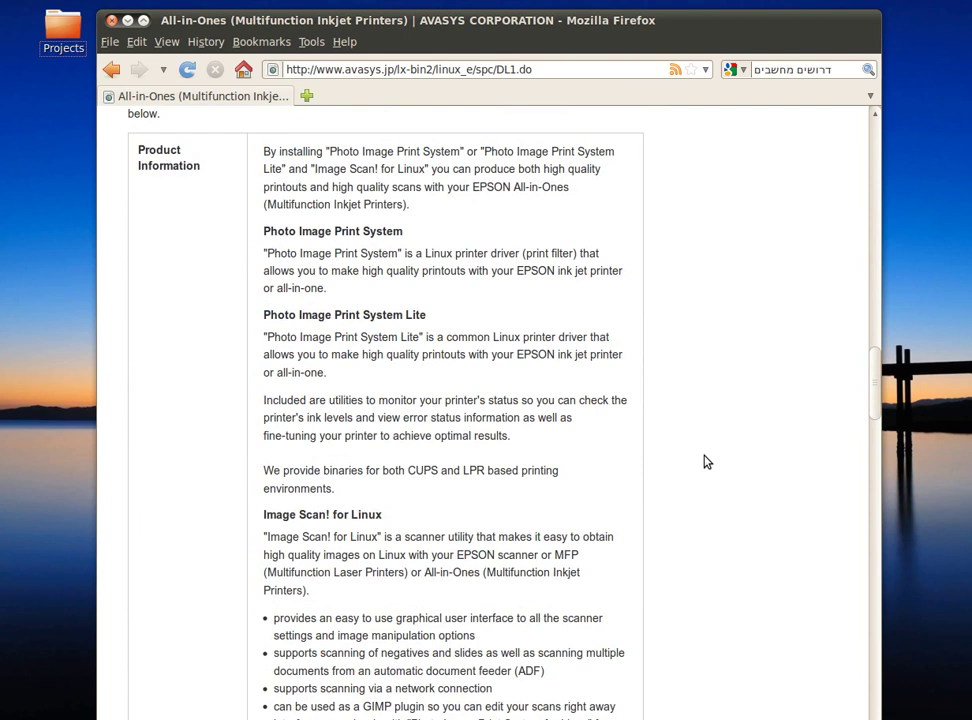
scroll(705, 463, down, 14)
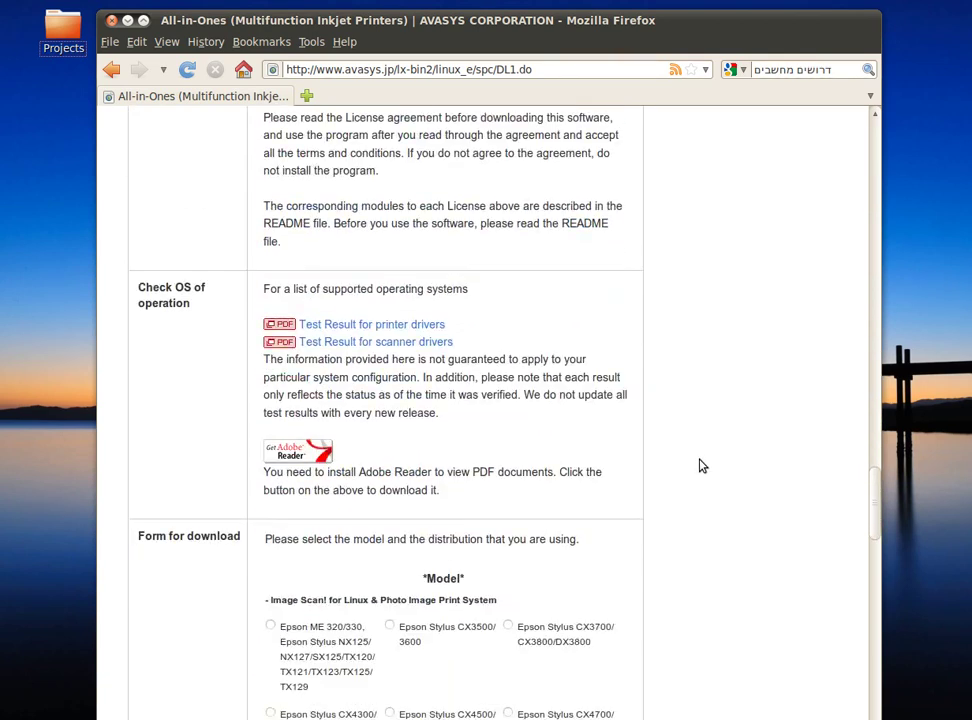
scroll(702, 466, down, 4)
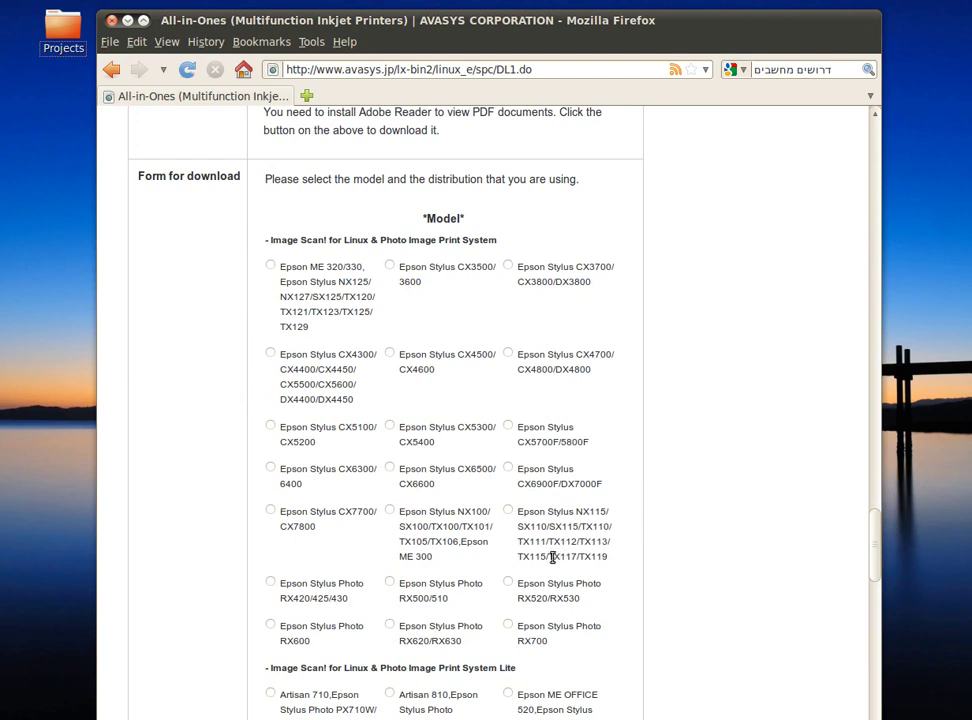
drag(549, 556, 577, 556)
click(508, 511)
Set the questionnaire's distribution to Ubuntu and its distribution version to 10.04
scroll(716, 394, down, 9)
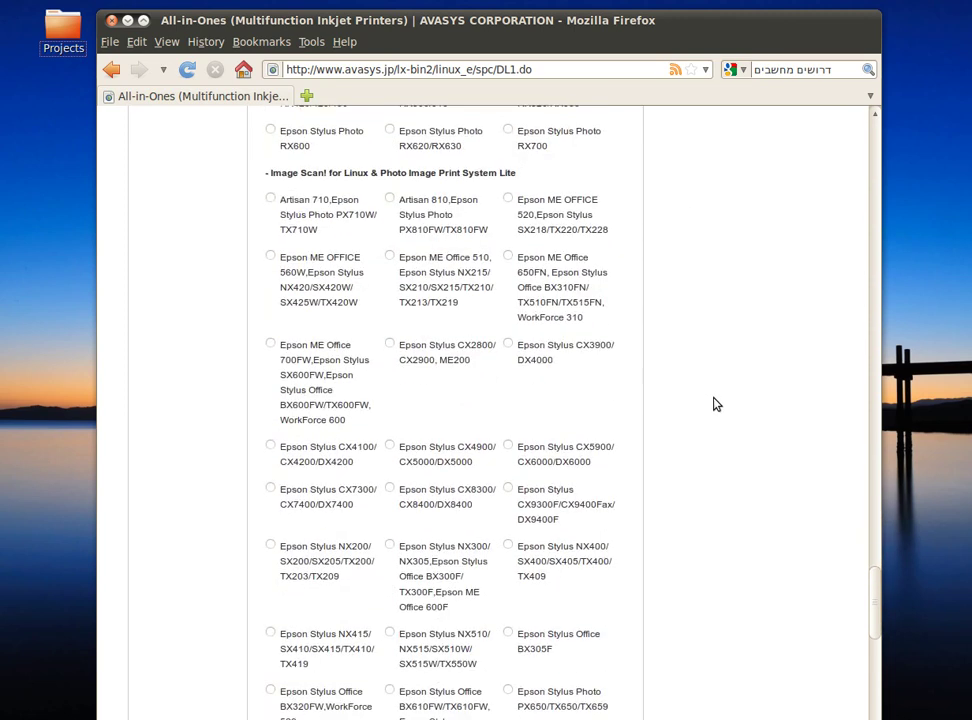
scroll(716, 404, down, 12)
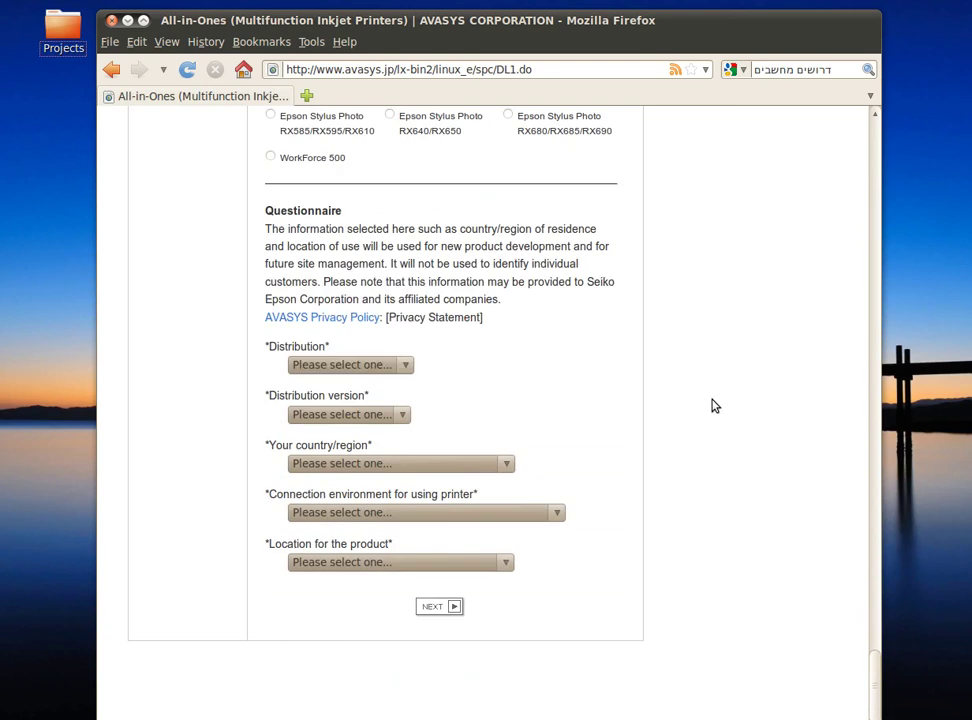
click(355, 368)
click(355, 516)
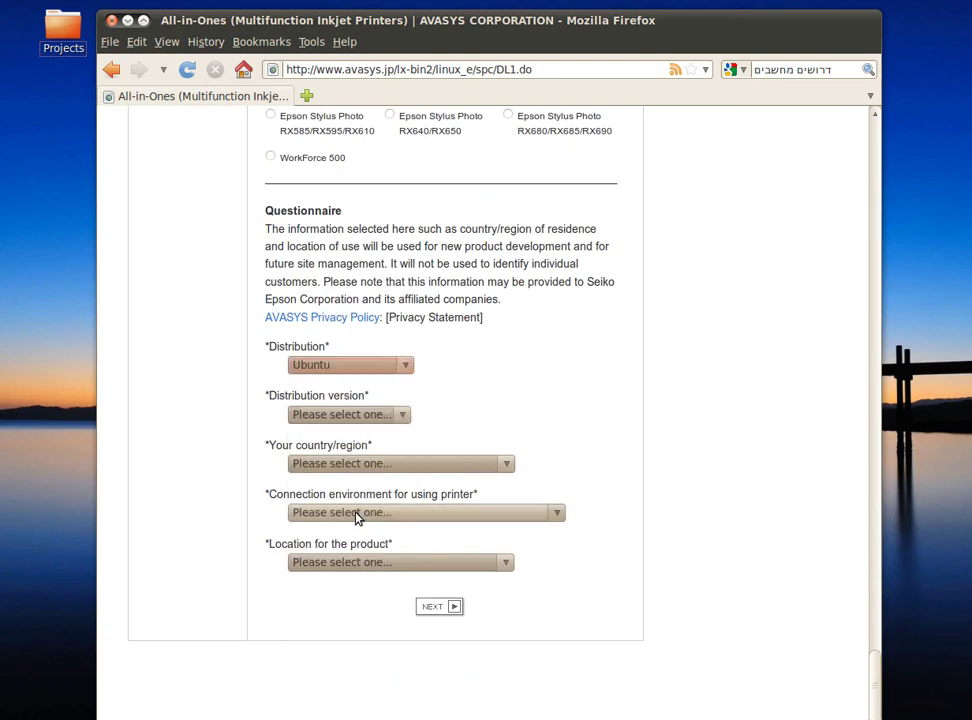
click(405, 416)
click(372, 445)
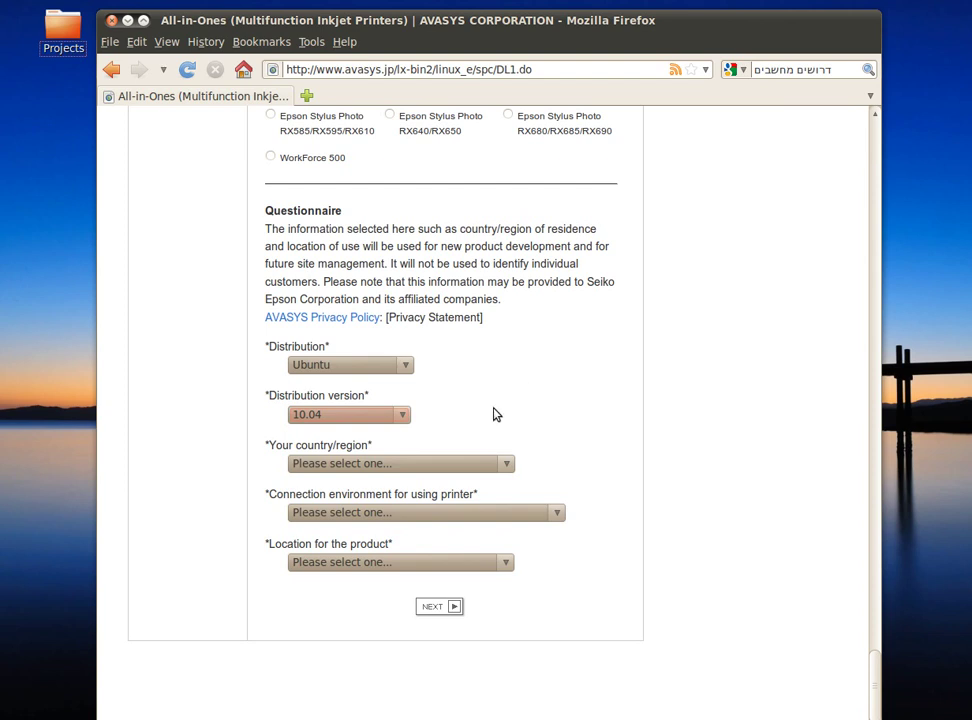
Complete the questionnaire with country USA, connection environment Others and product location Others, and submit it
click(472, 468)
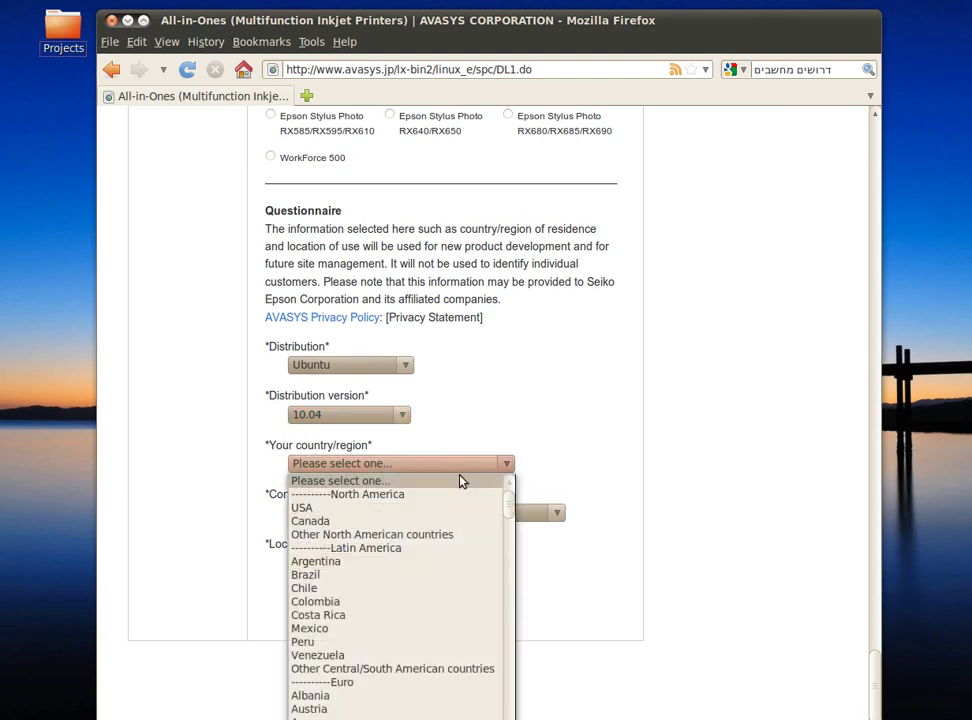
click(430, 509)
click(426, 512)
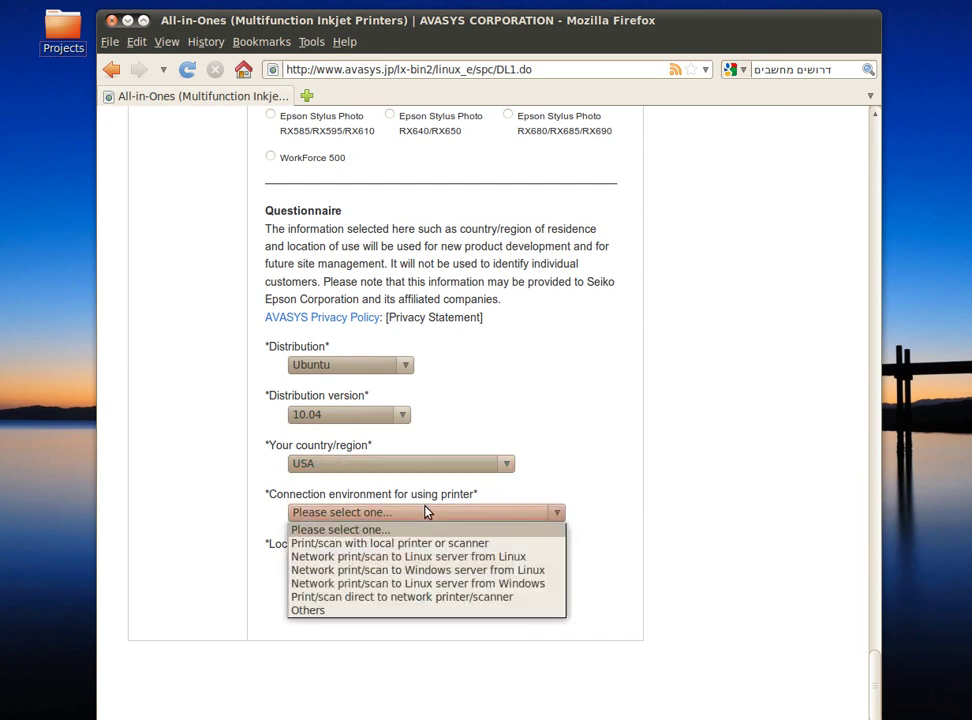
click(384, 610)
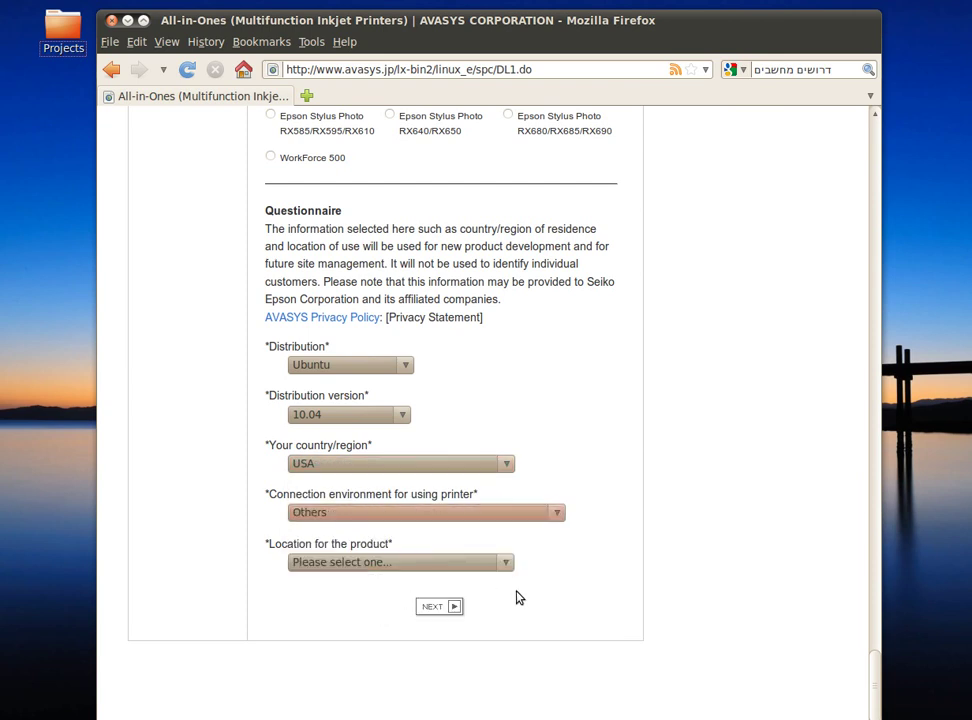
click(475, 566)
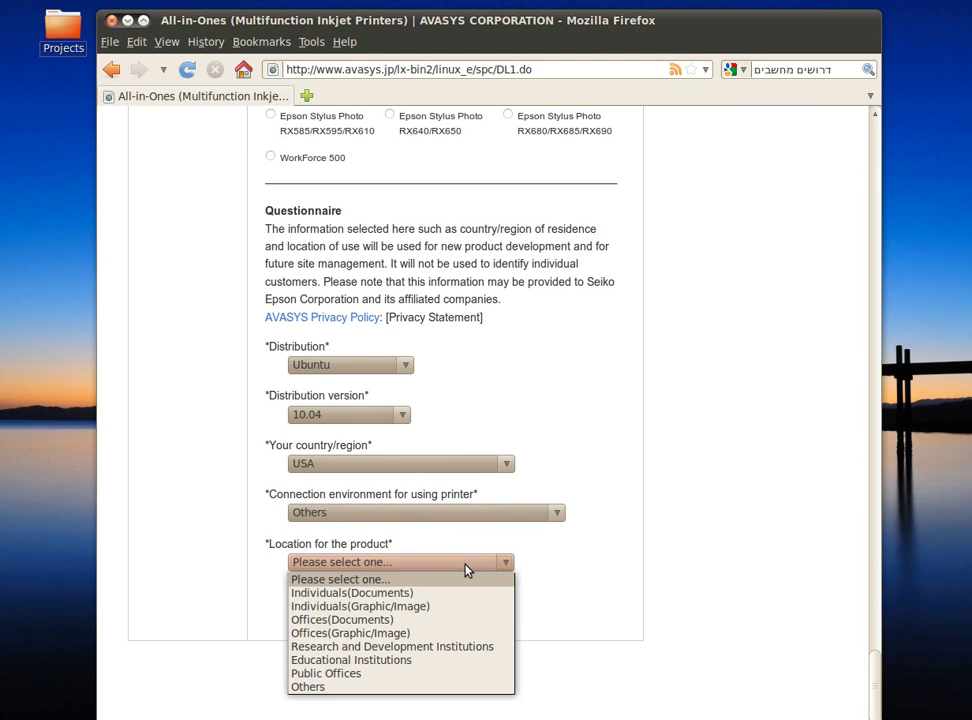
click(383, 688)
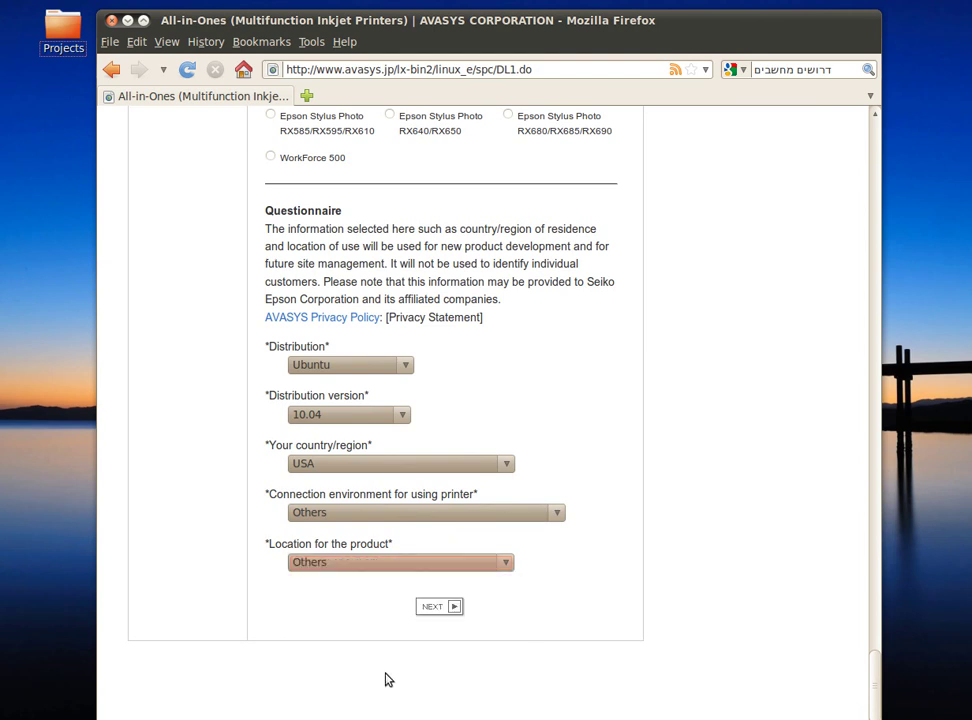
click(437, 607)
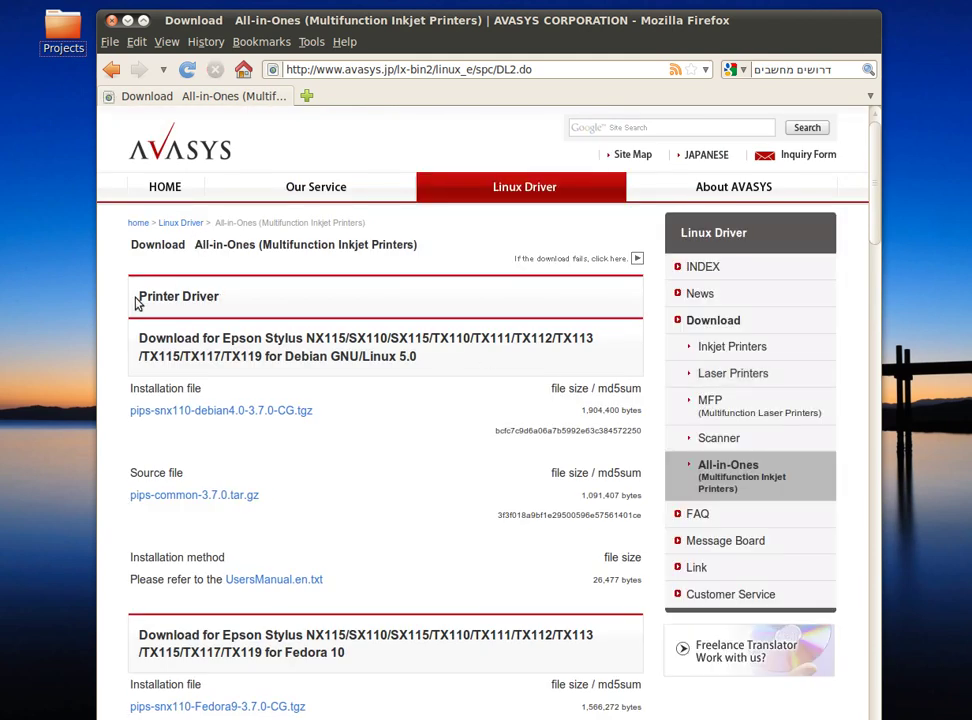
Download the Scanner Driver's deb data package, iscan-data_1.0.1-1_all.deb, and open it with GDebi Package Installer
drag(139, 297, 222, 300)
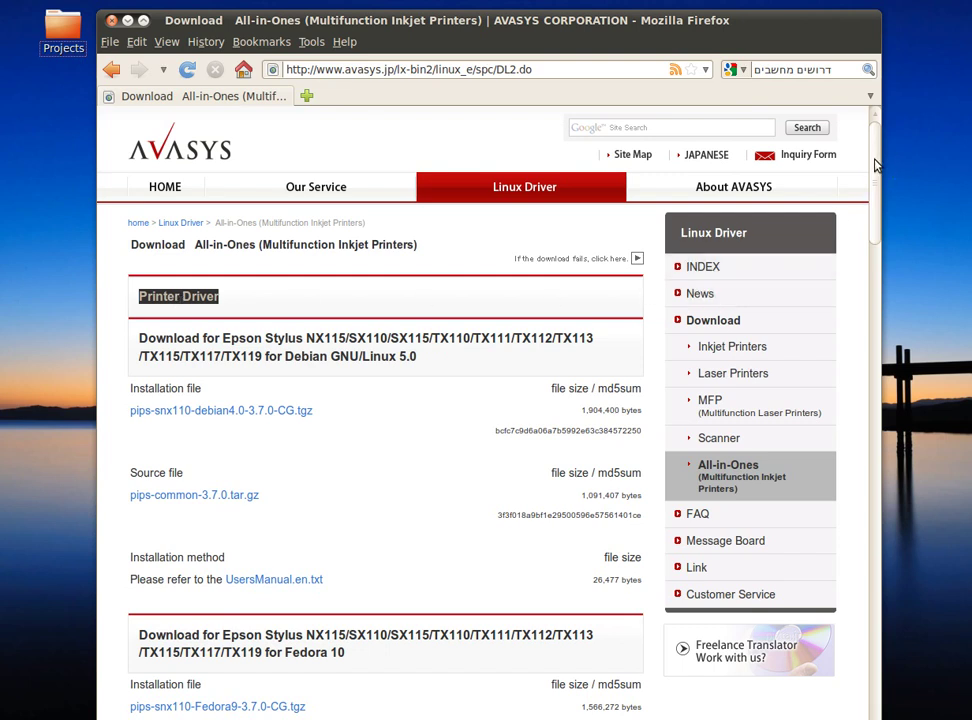
drag(877, 160, 886, 470)
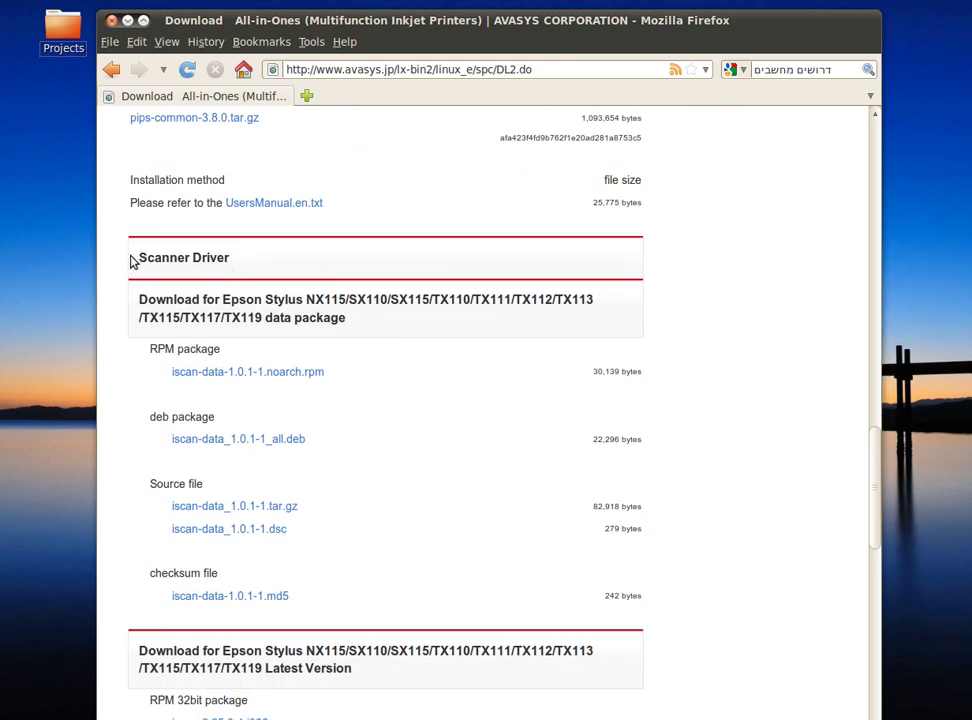
drag(132, 262, 216, 272)
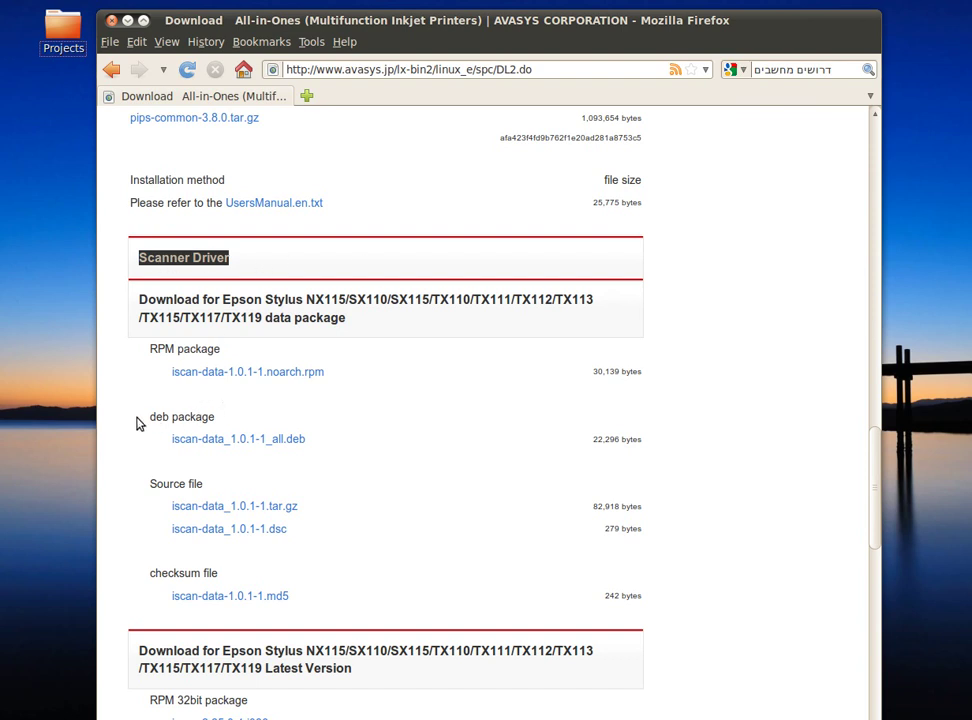
drag(147, 418, 214, 418)
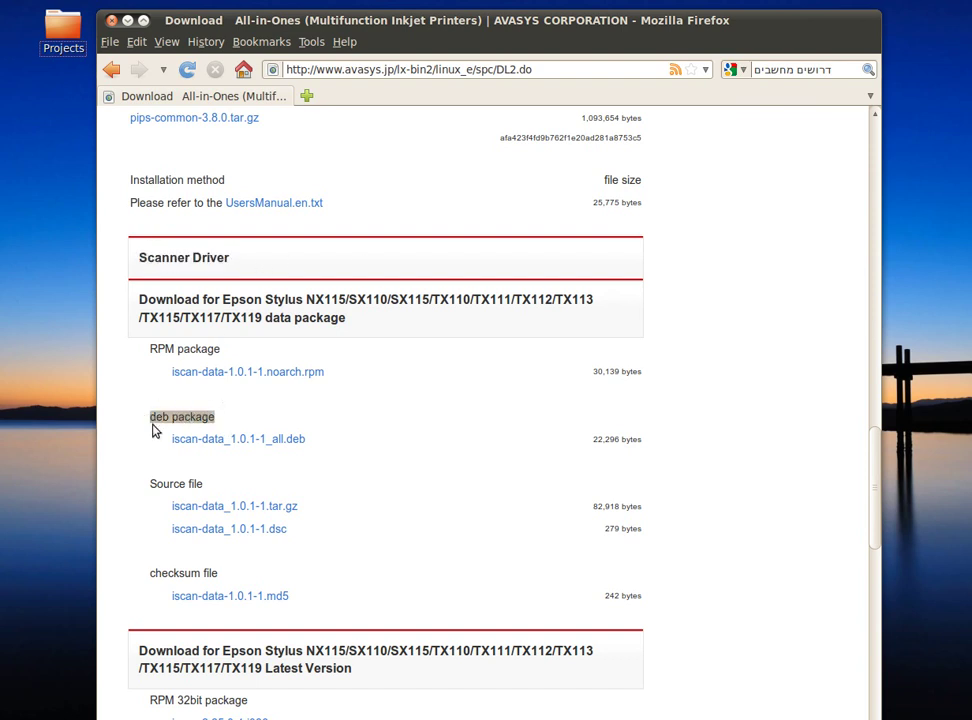
click(203, 441)
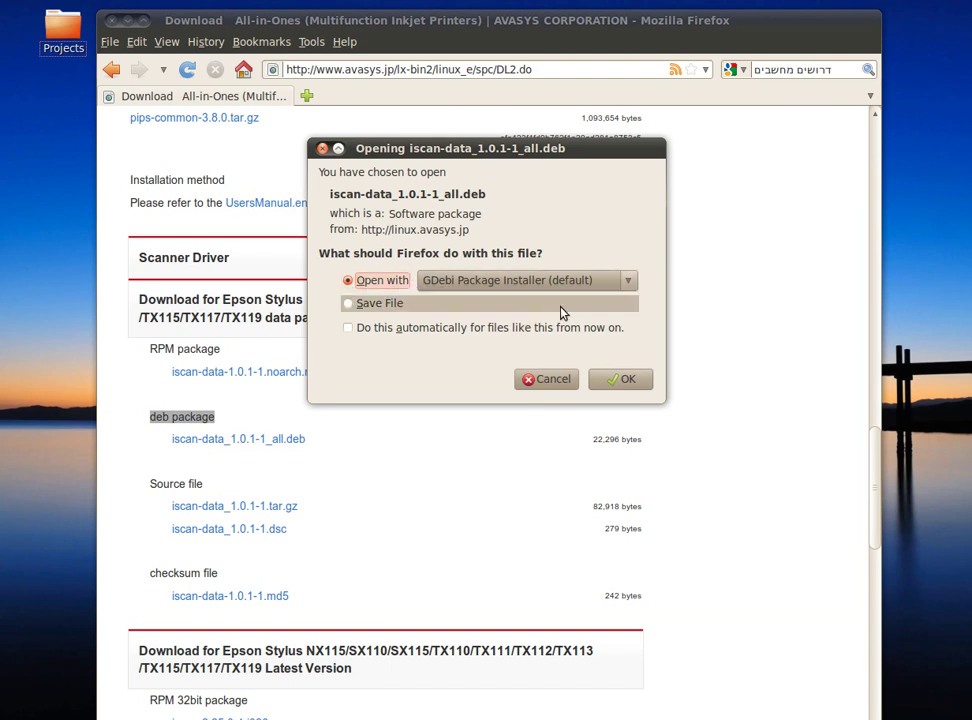
click(623, 380)
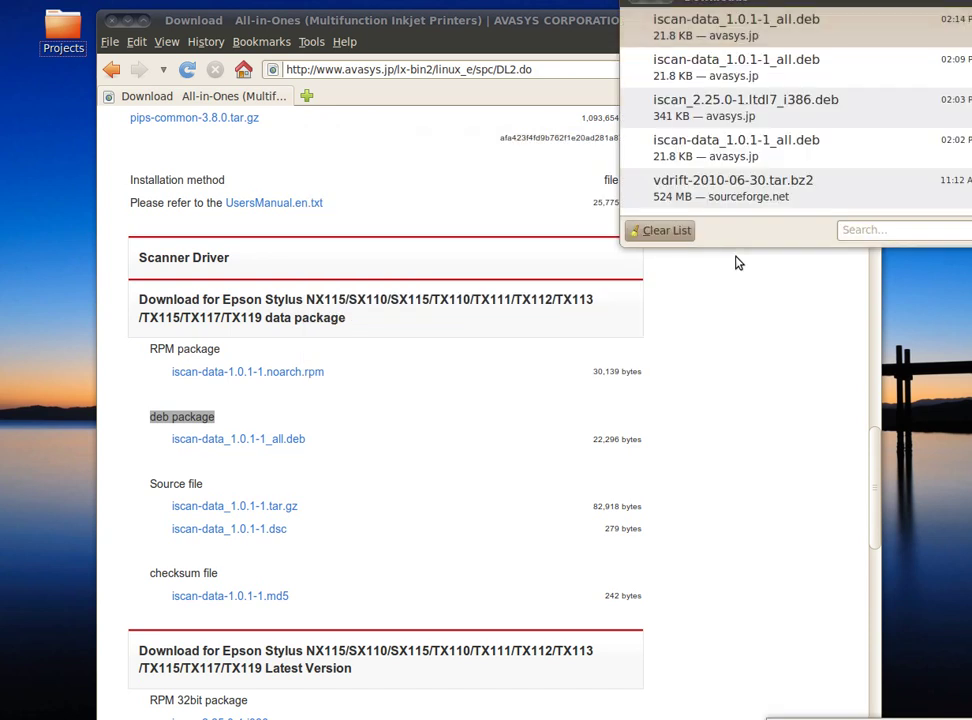
Close the Downloads window, check the iscan-data package in the Package Installer, and close the installer
drag(803, 9, 707, 57)
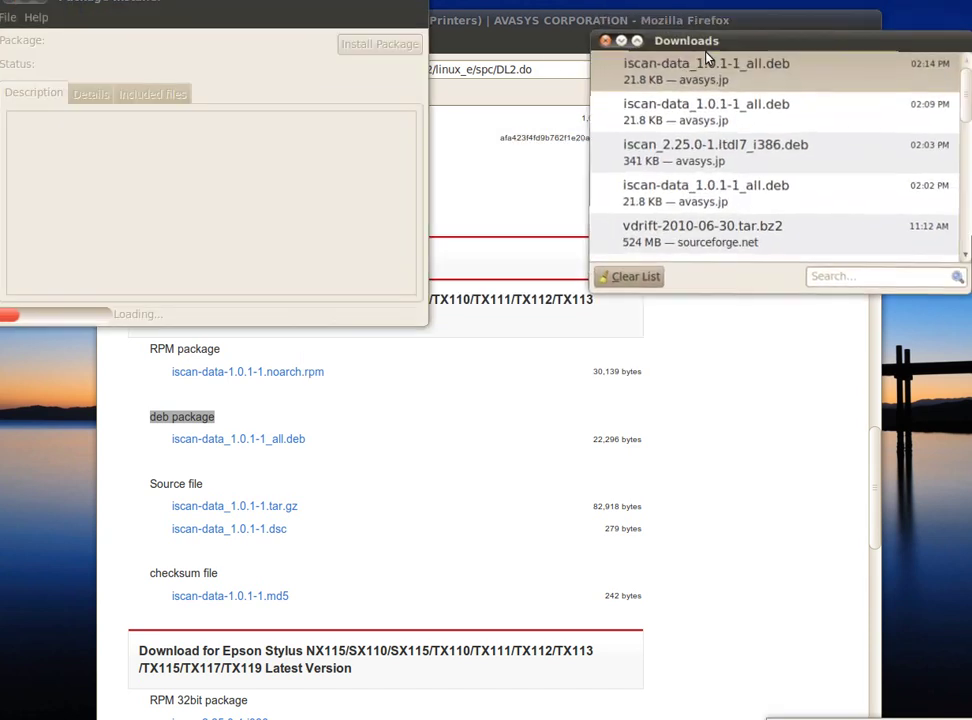
click(605, 41)
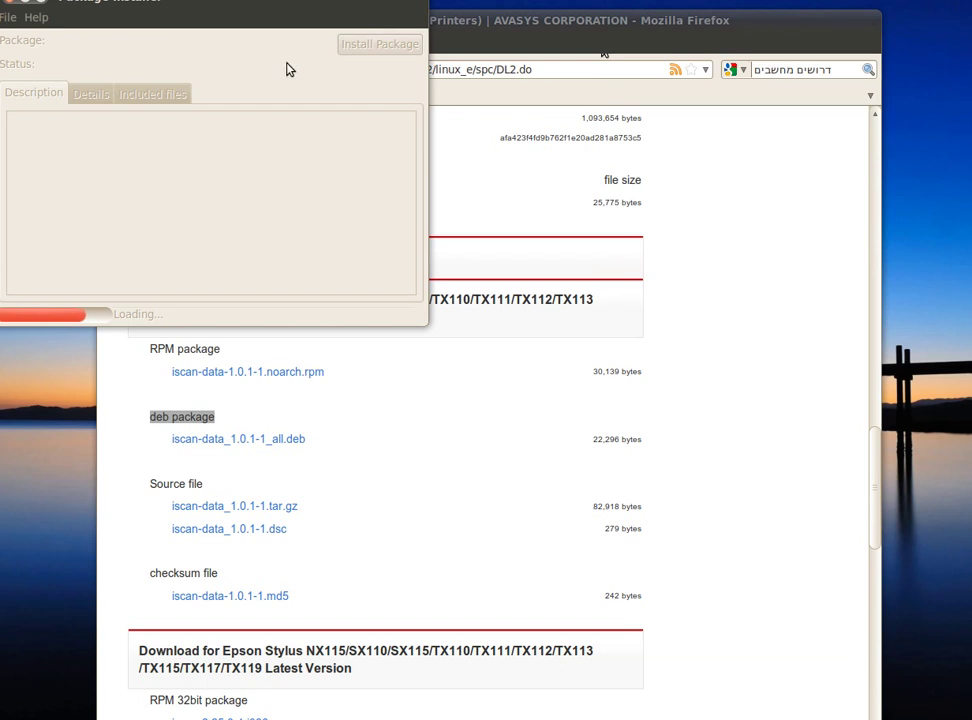
drag(181, 5, 426, 159)
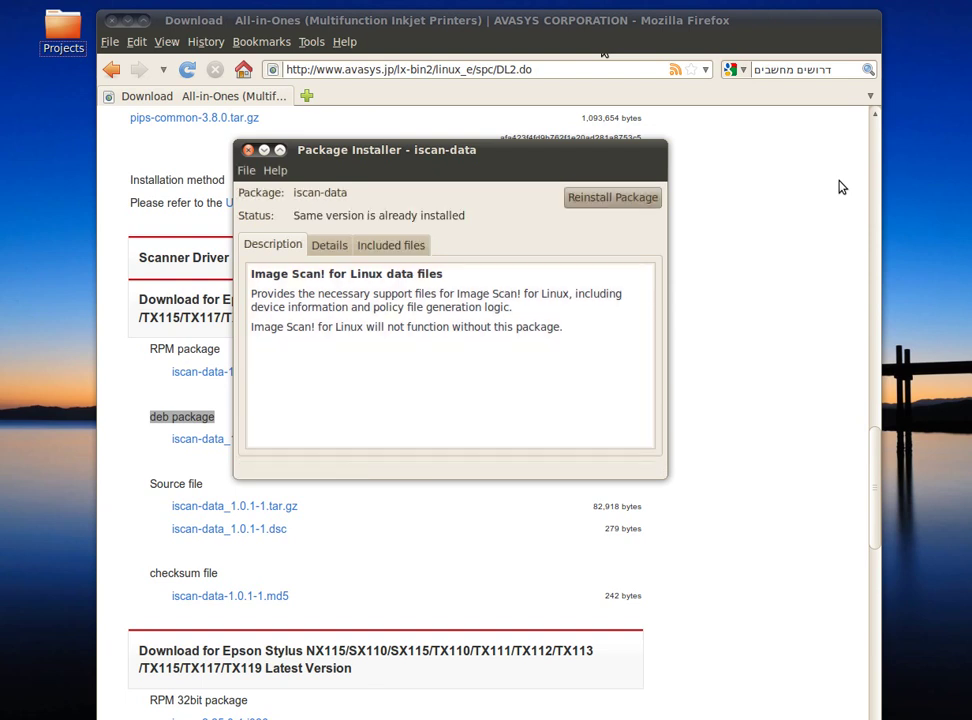
click(609, 205)
click(248, 150)
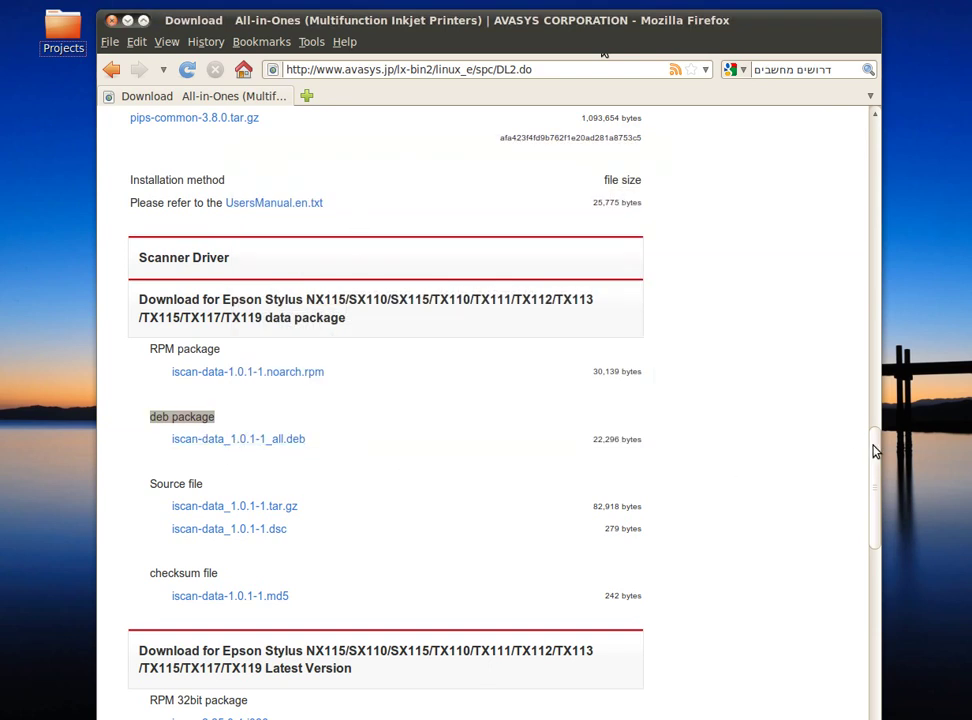
Download the 32-bit Ubuntu scanner package iscan_2.25.0-1.ltdl7_i386.deb, open it with GDebi Package Installer, and force the installer to quit
drag(875, 451, 871, 529)
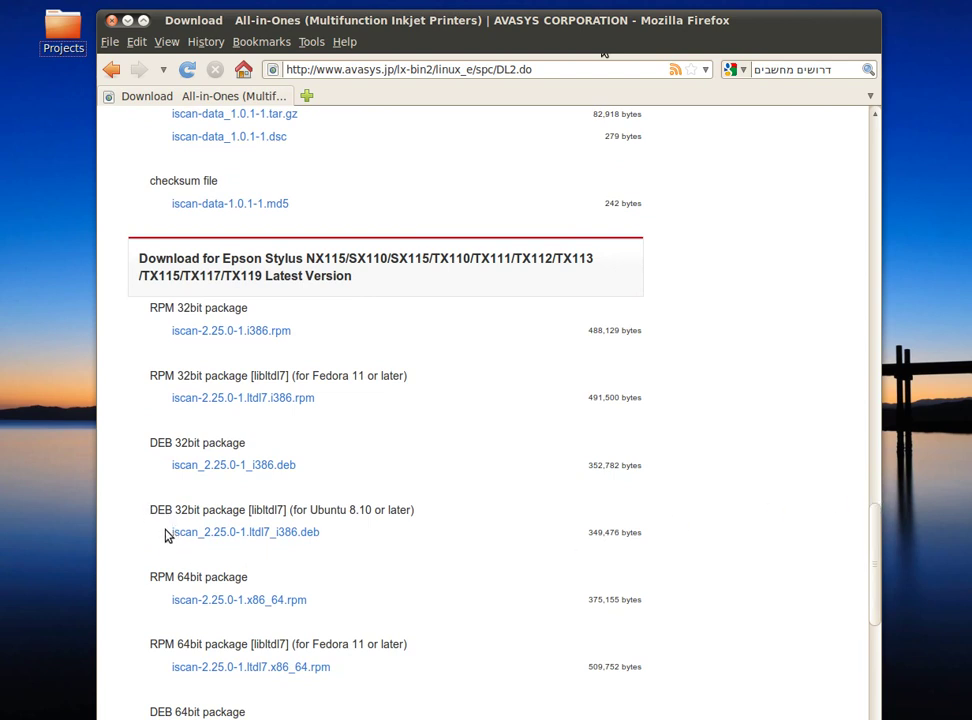
drag(167, 536, 270, 548)
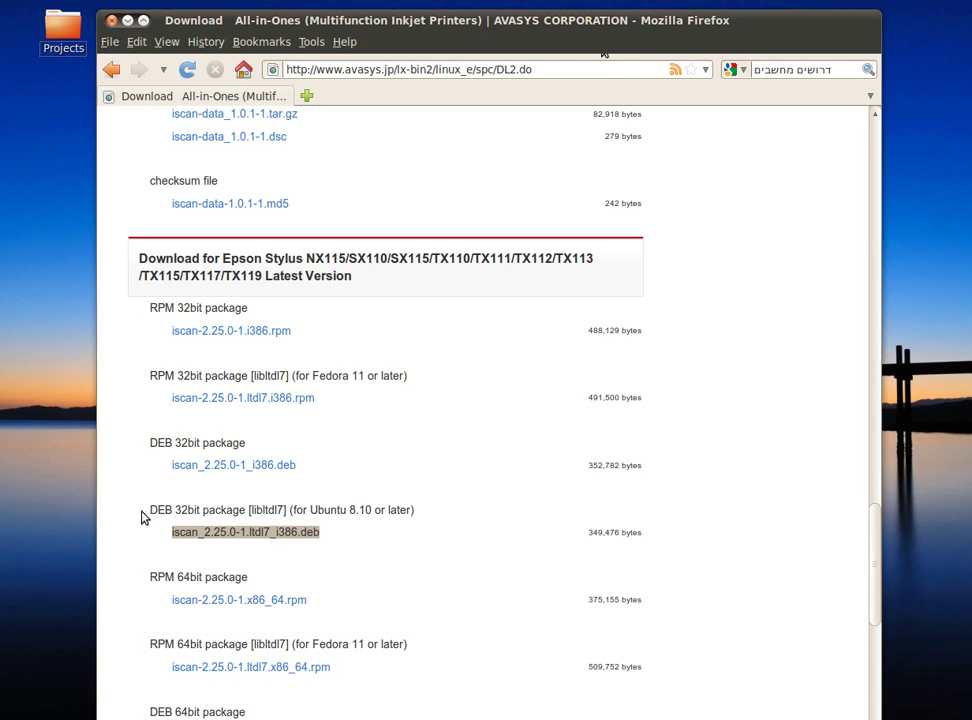
drag(143, 515, 397, 525)
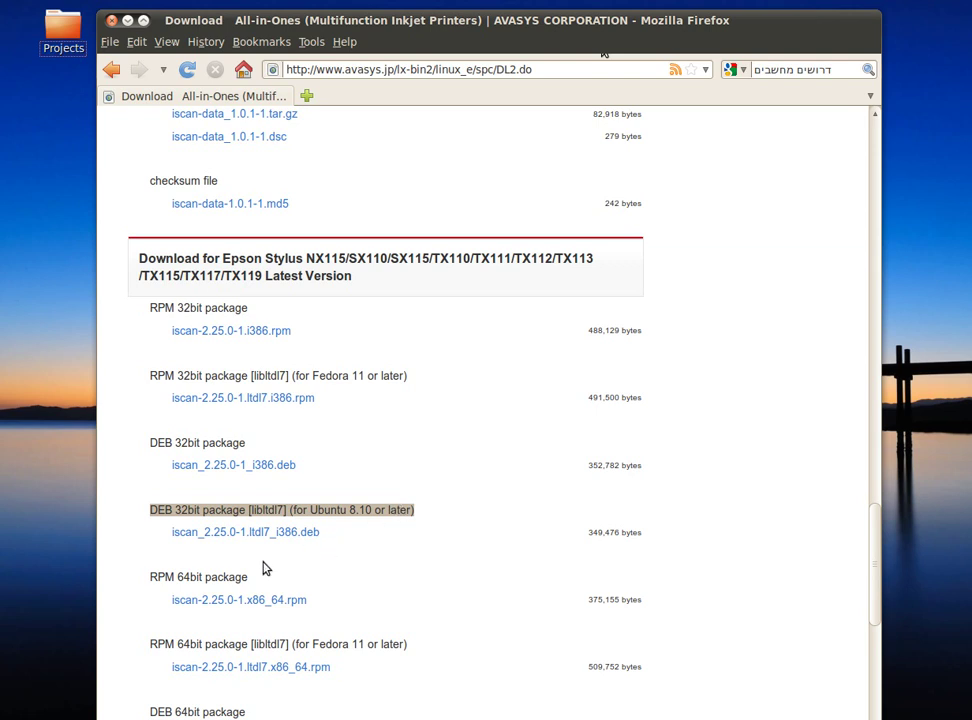
click(239, 532)
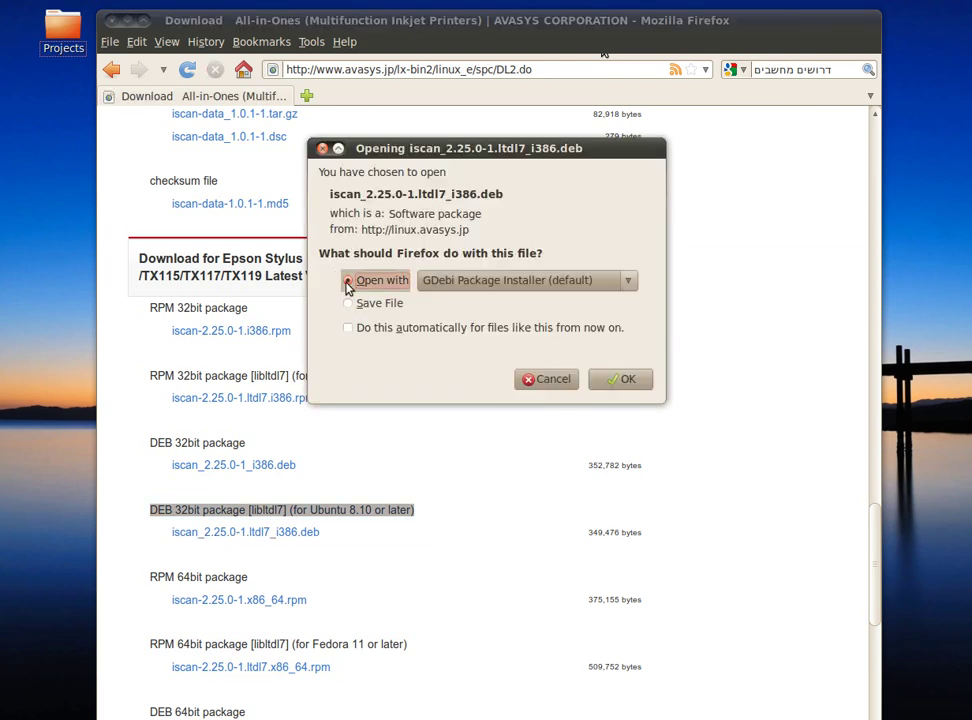
click(622, 381)
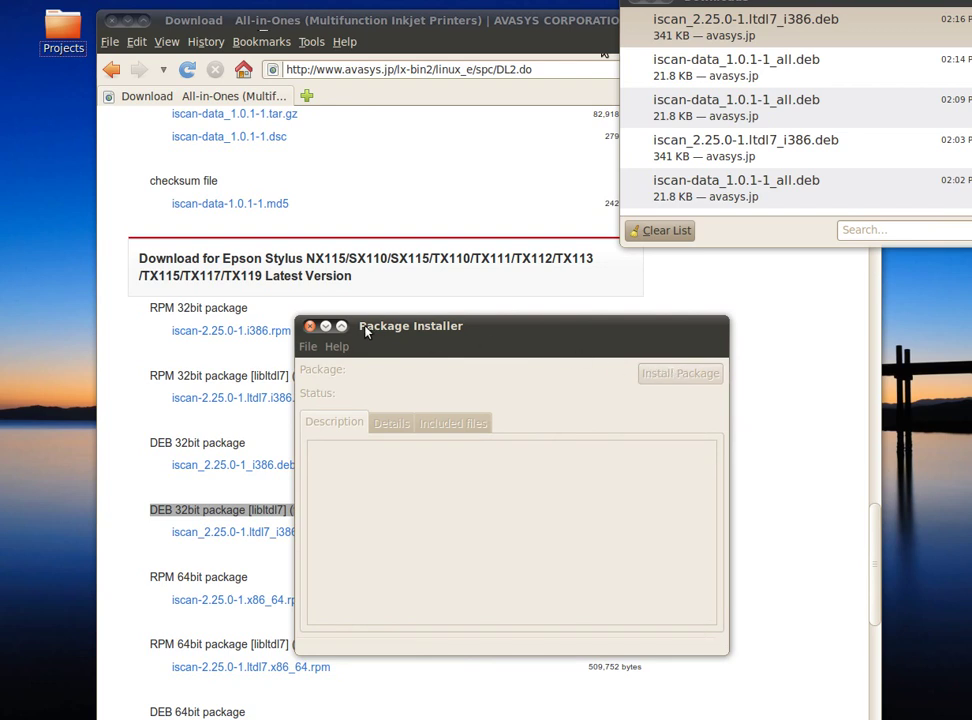
click(310, 328)
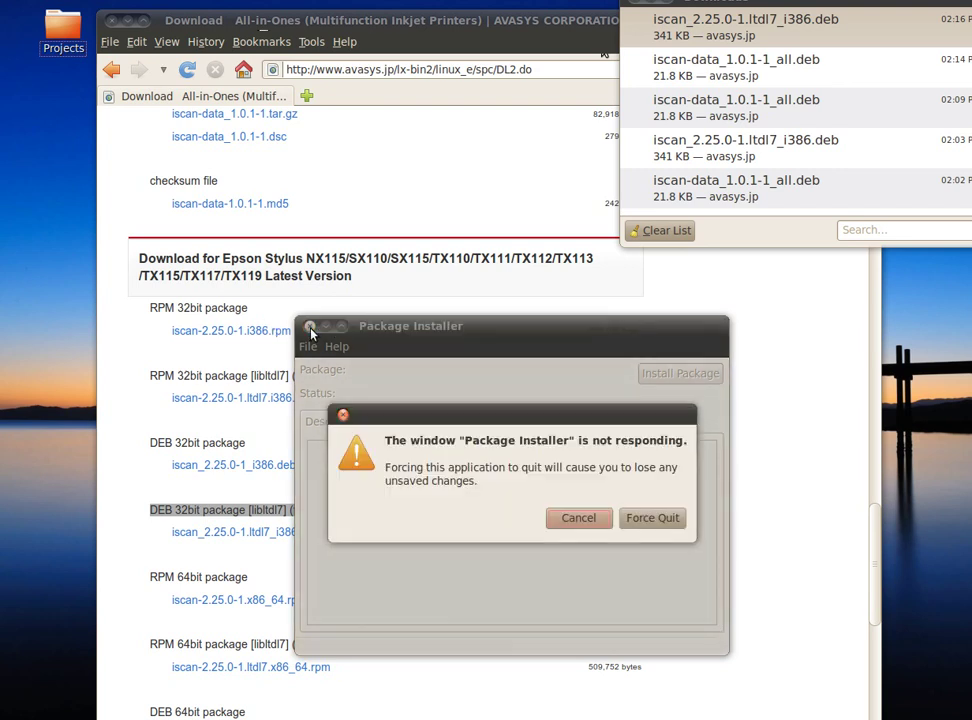
click(640, 517)
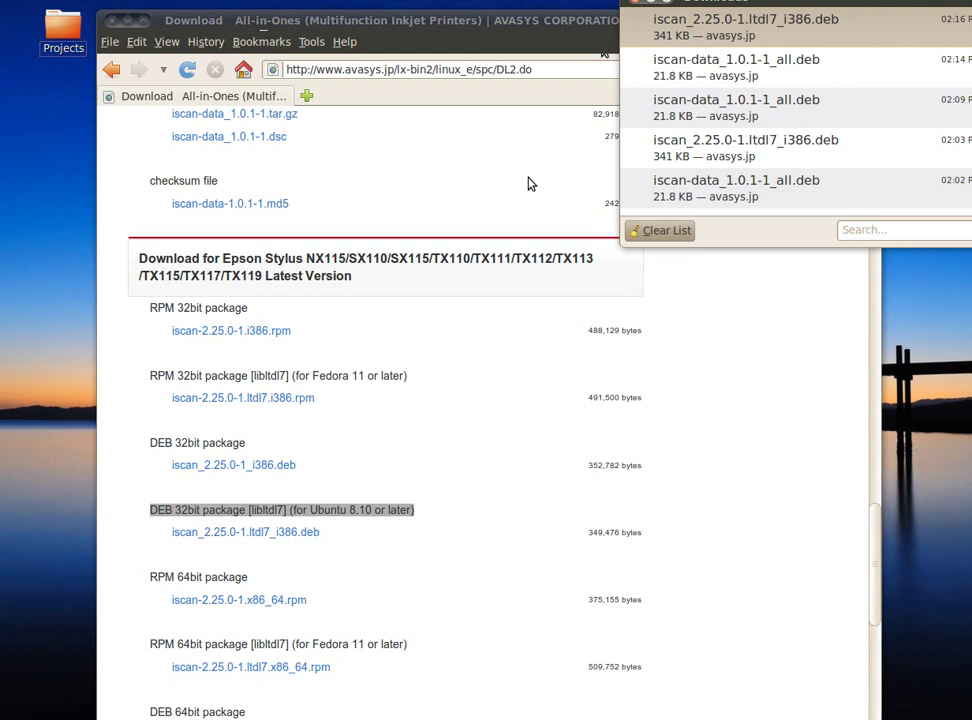
Launch Image Scan! for Linux from the desktop's graphics applications and bring its whole window into view
key(alt+F1)
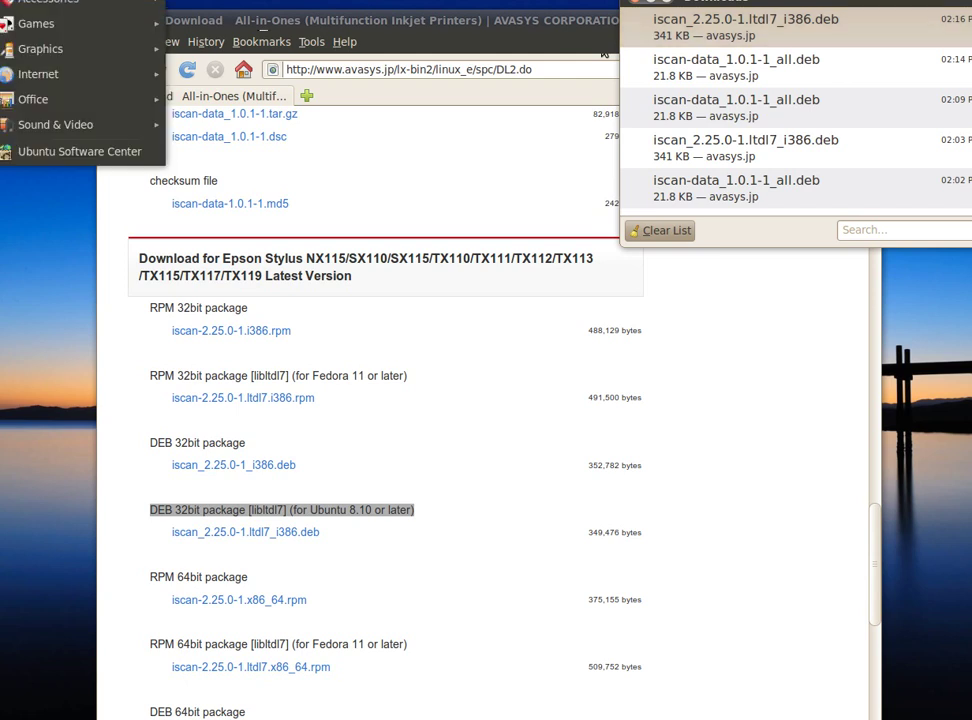
mouse_move(55, 51)
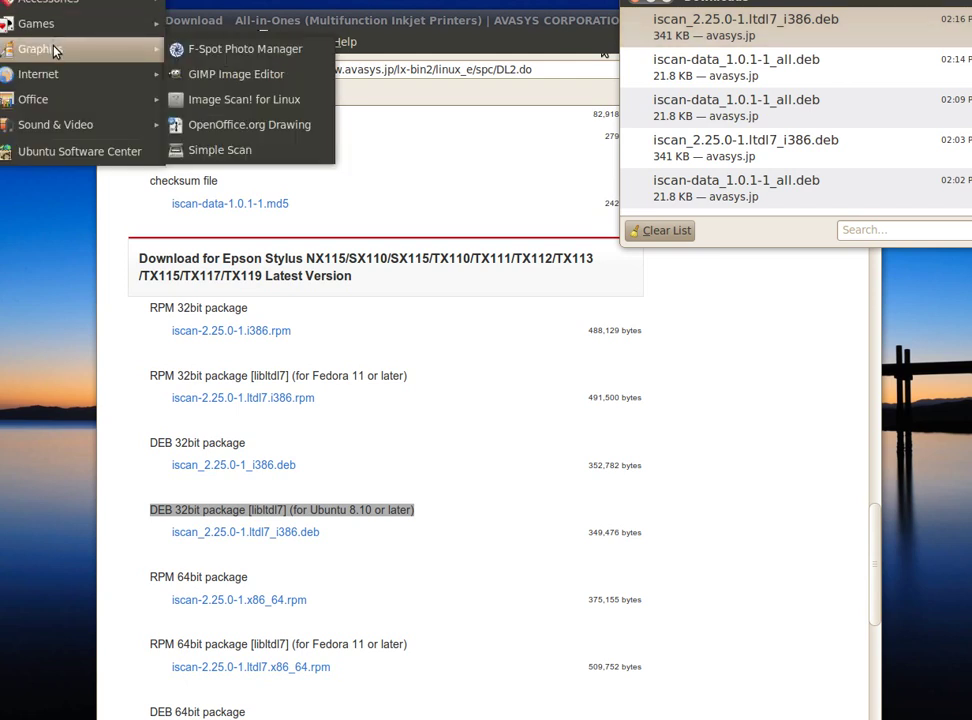
click(240, 103)
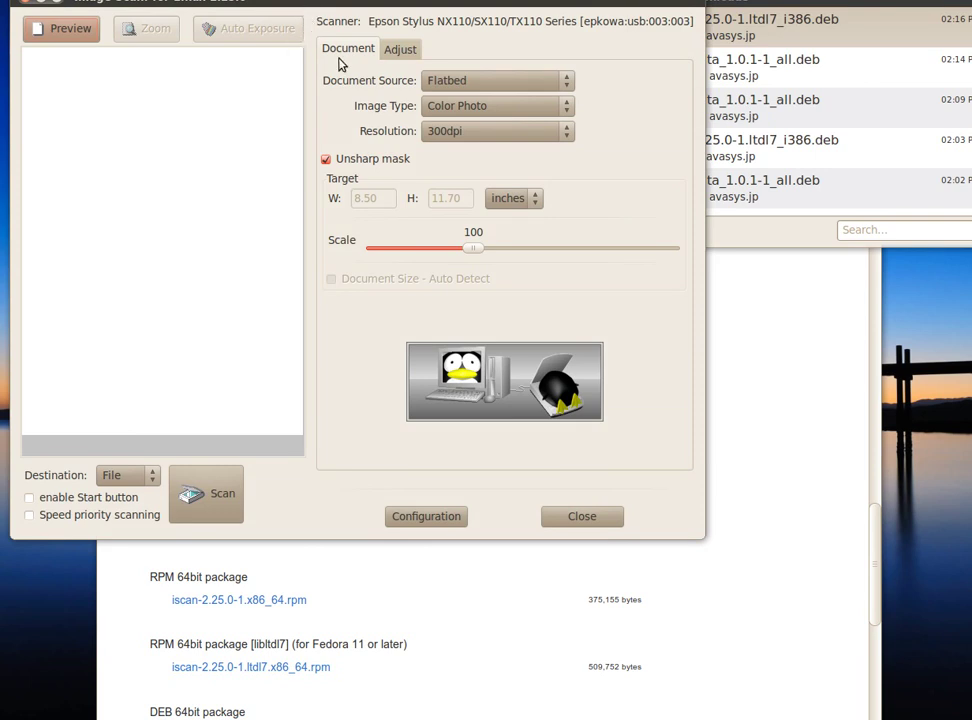
drag(331, 2, 452, 80)
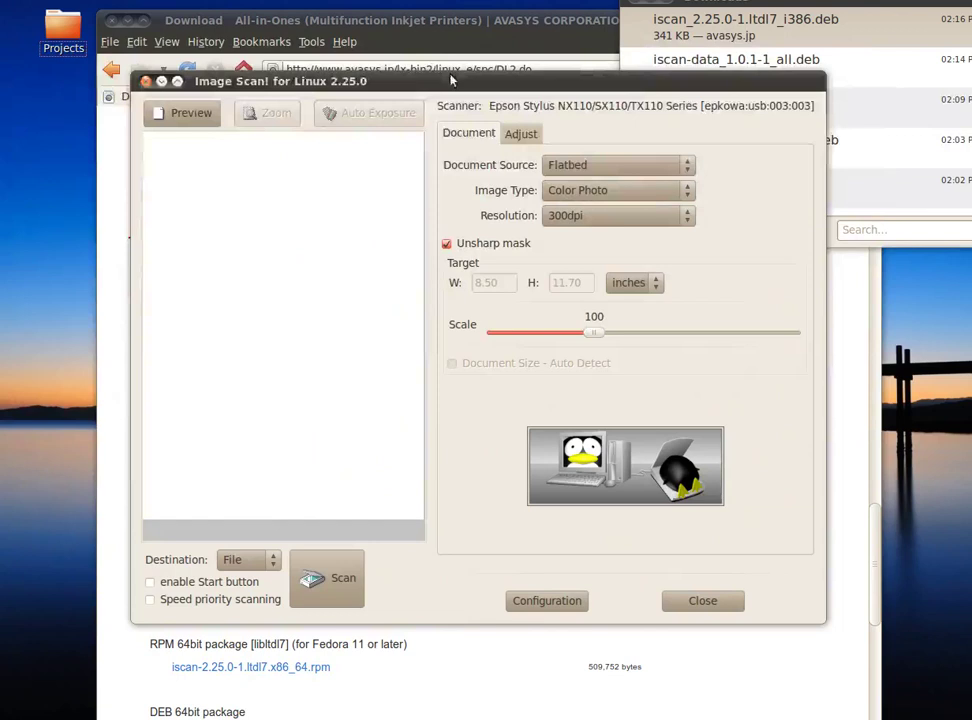
Close the Firefox download page and the Downloads window, leaving only Image Scan! open
click(112, 20)
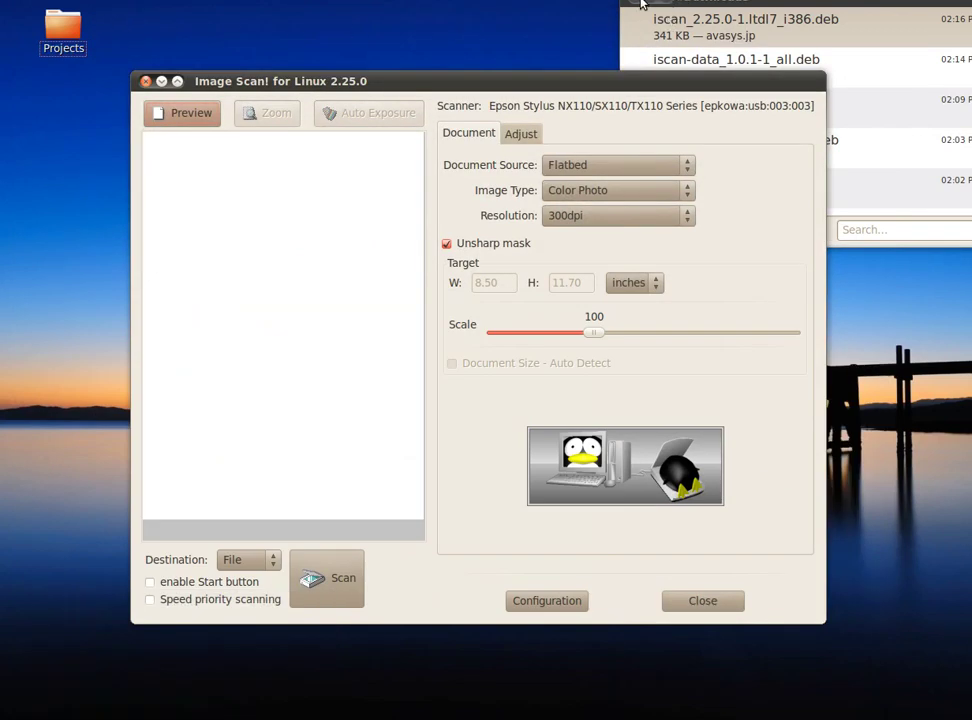
drag(715, 6, 727, 19)
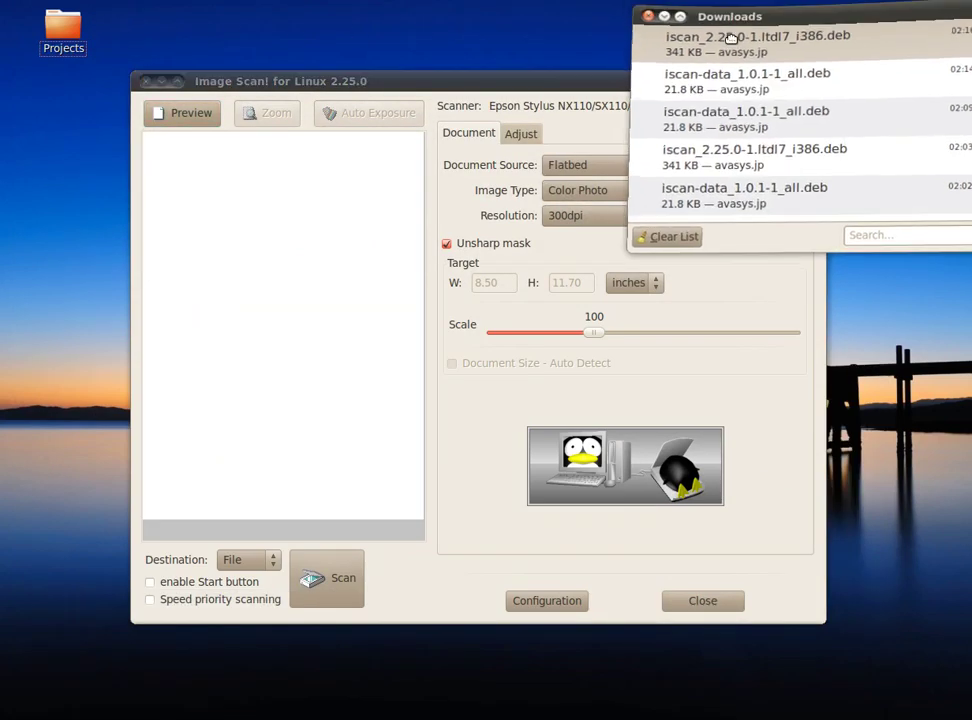
click(641, 11)
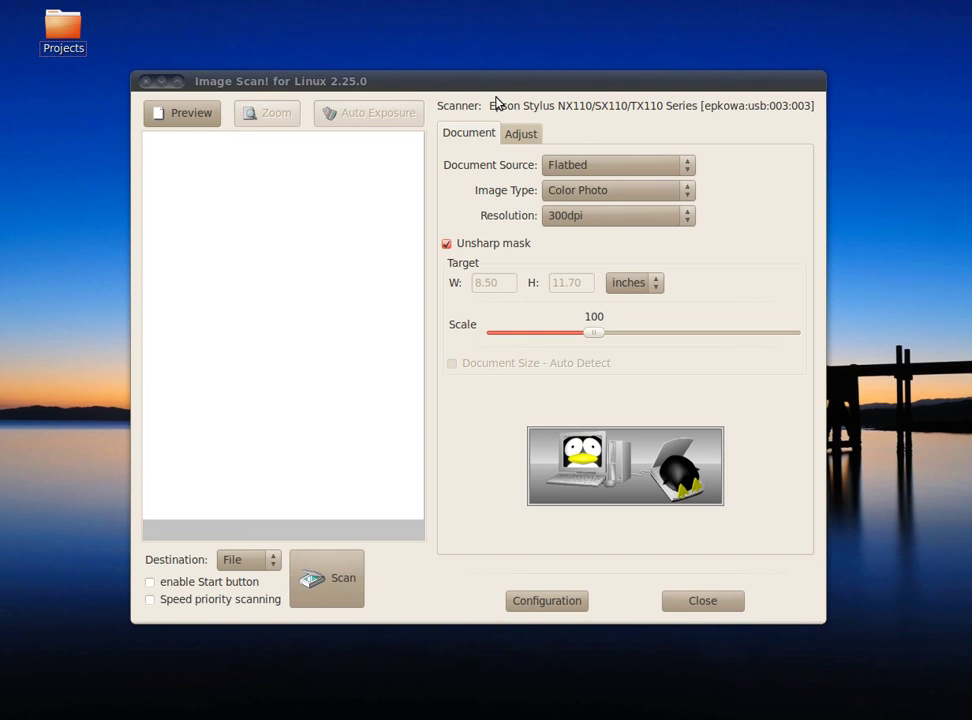
Examine the print command configuration and the available scan resolutions in Image Scan! without changing them
click(559, 607)
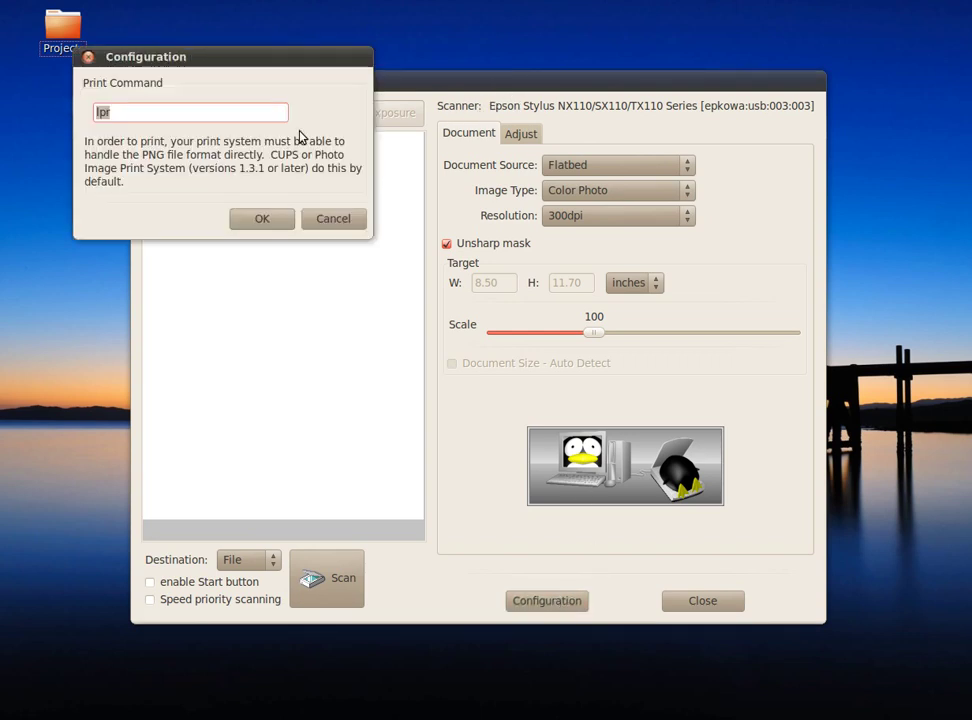
click(333, 219)
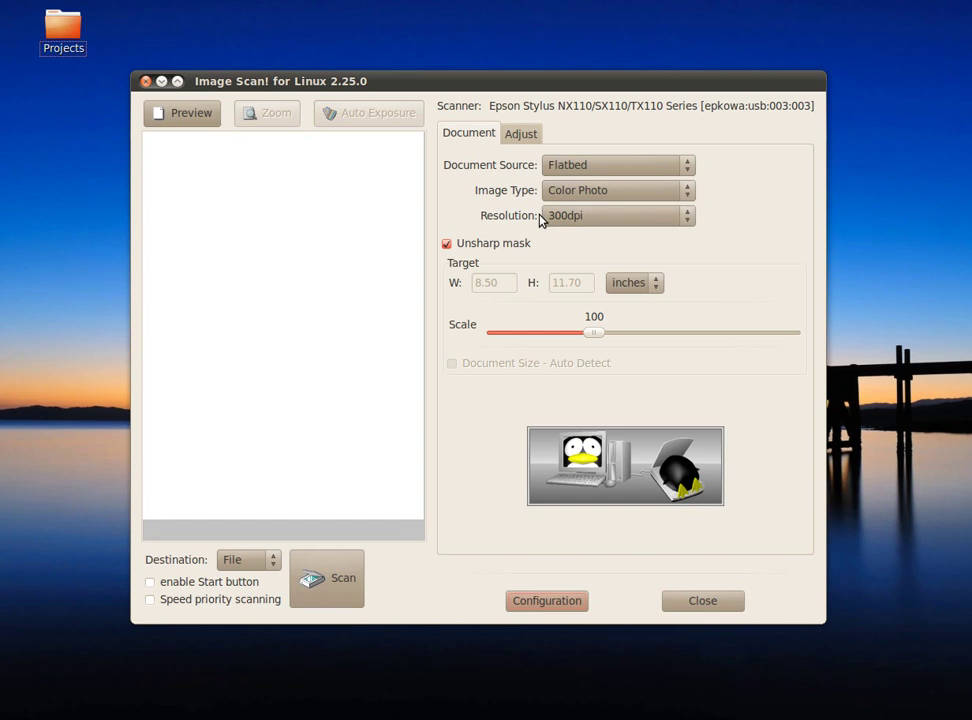
click(689, 219)
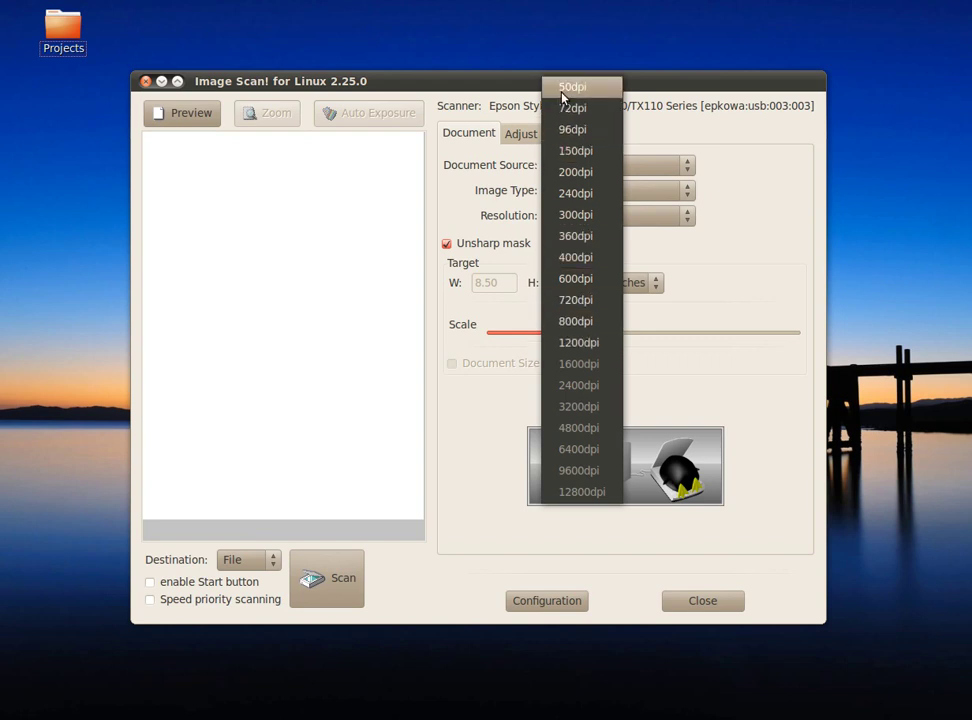
click(737, 92)
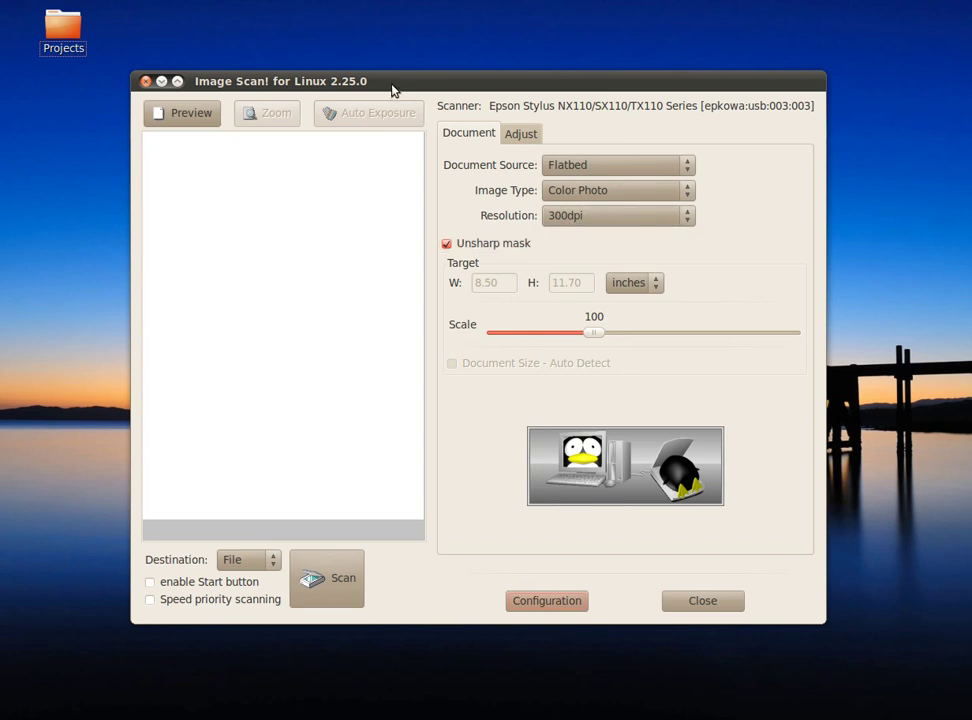
drag(392, 90, 400, 89)
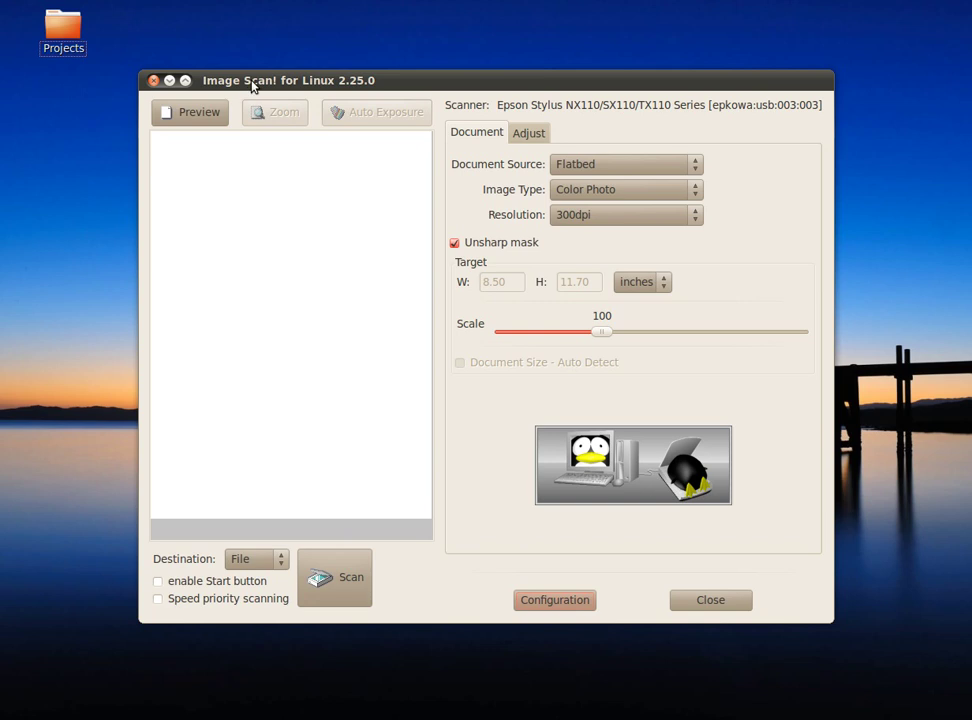
Scan the document to the Desktop folder as default.png with file type PNG
click(341, 580)
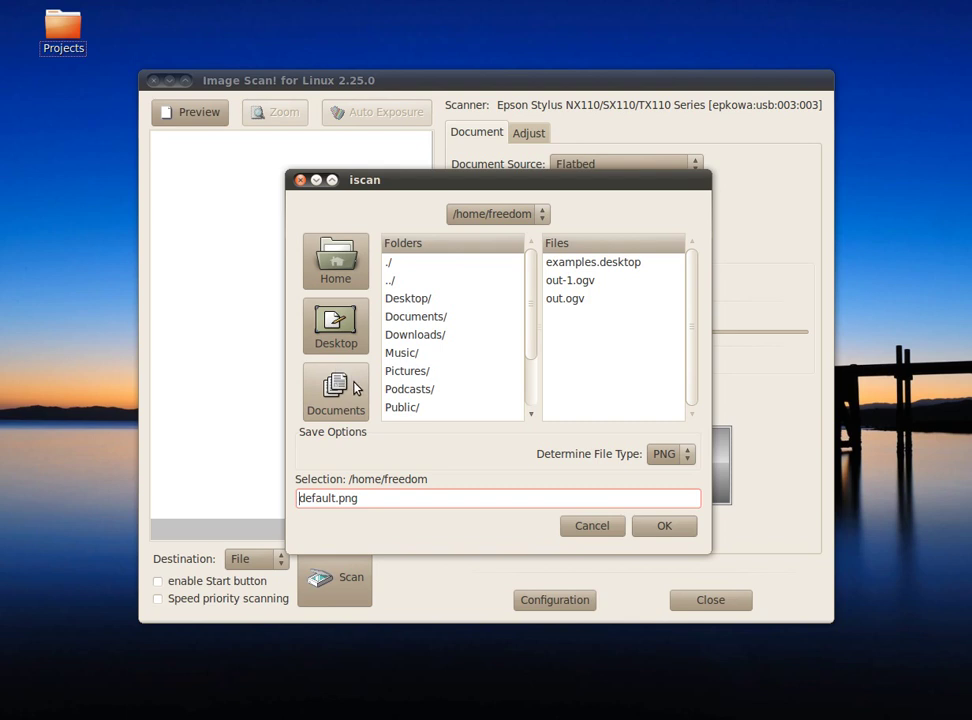
click(338, 326)
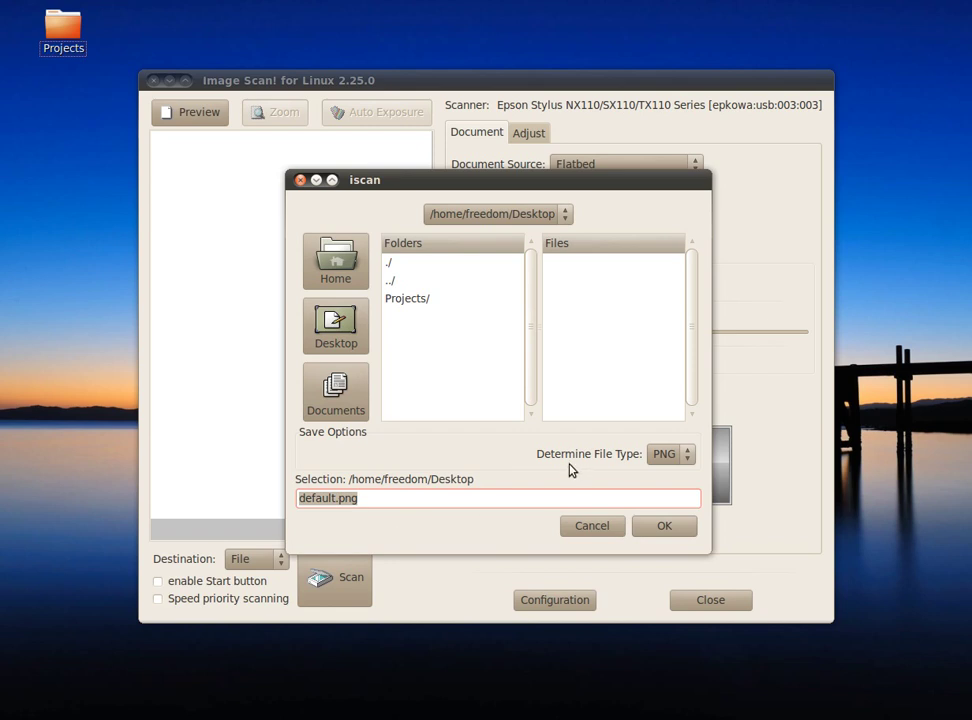
click(660, 455)
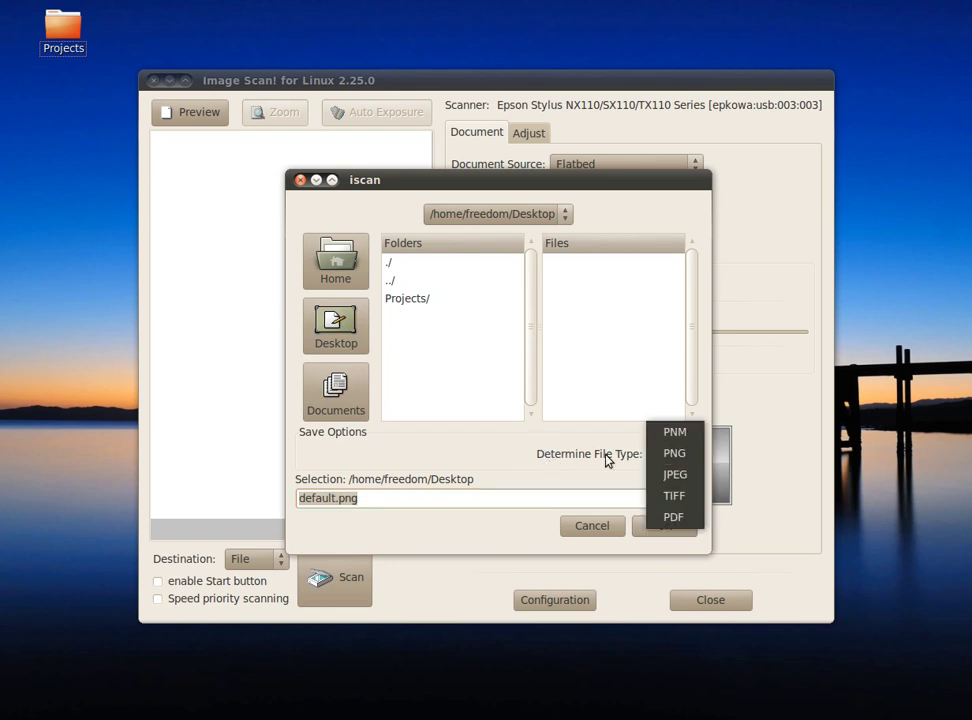
click(686, 454)
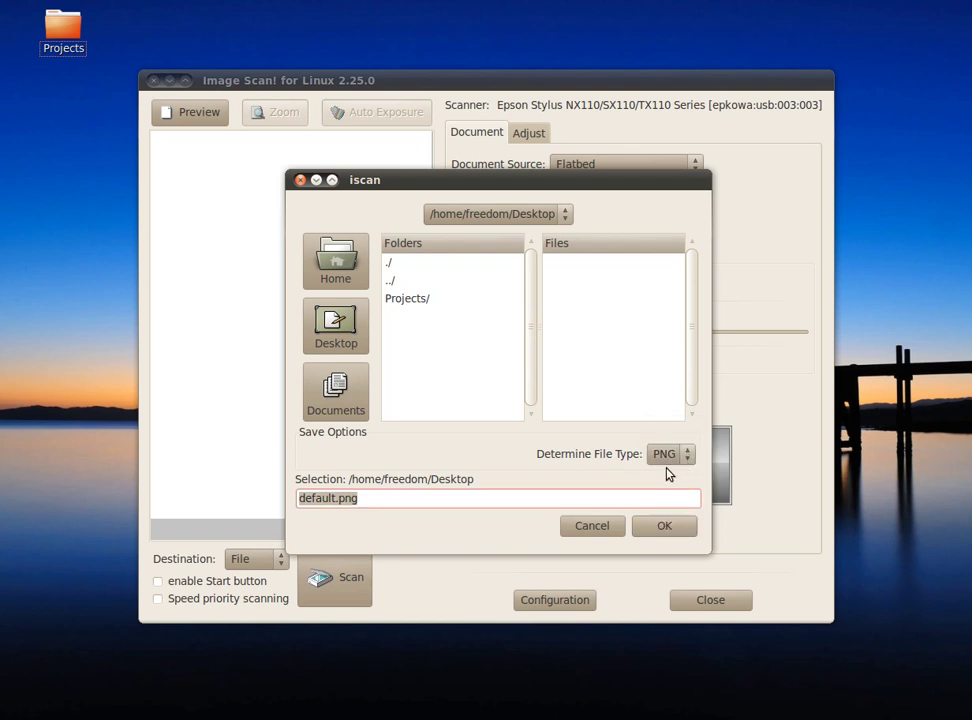
click(658, 527)
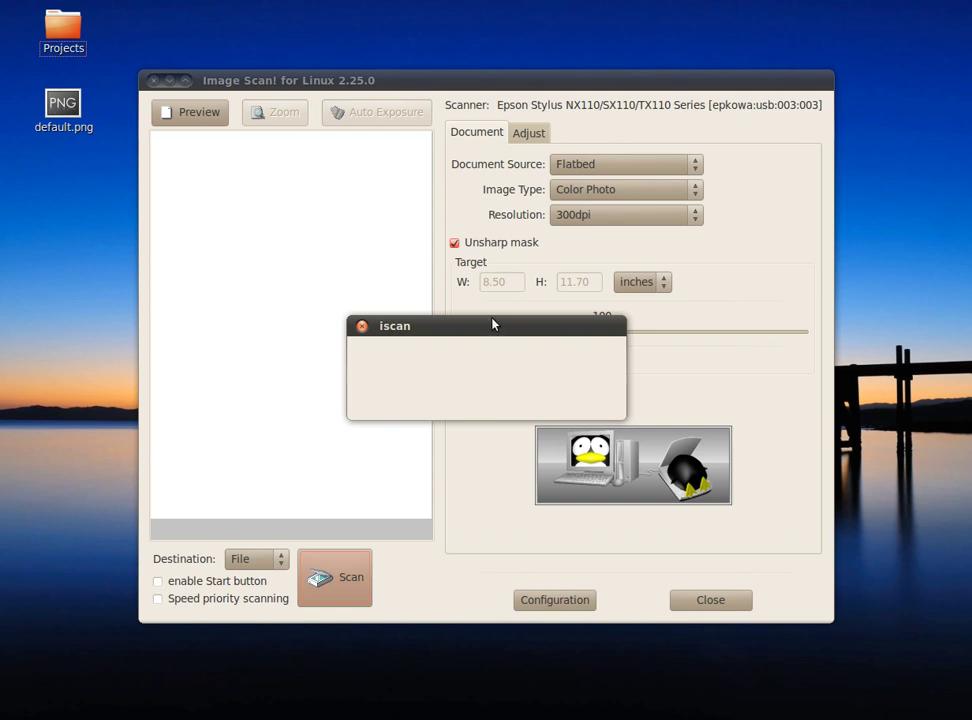
drag(493, 327, 447, 289)
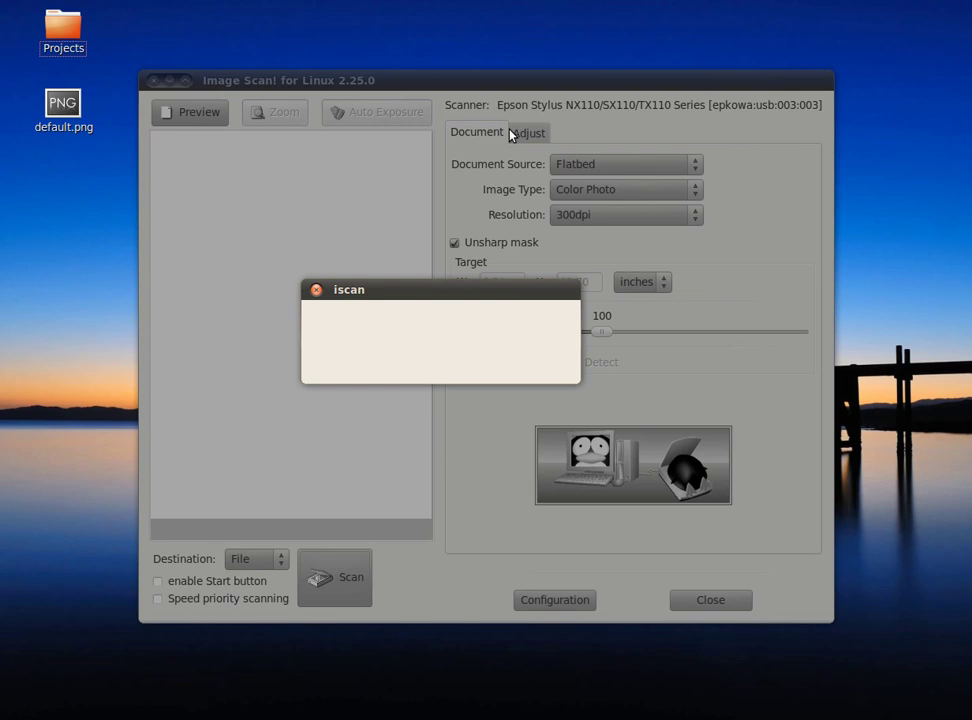
drag(480, 90, 458, 102)
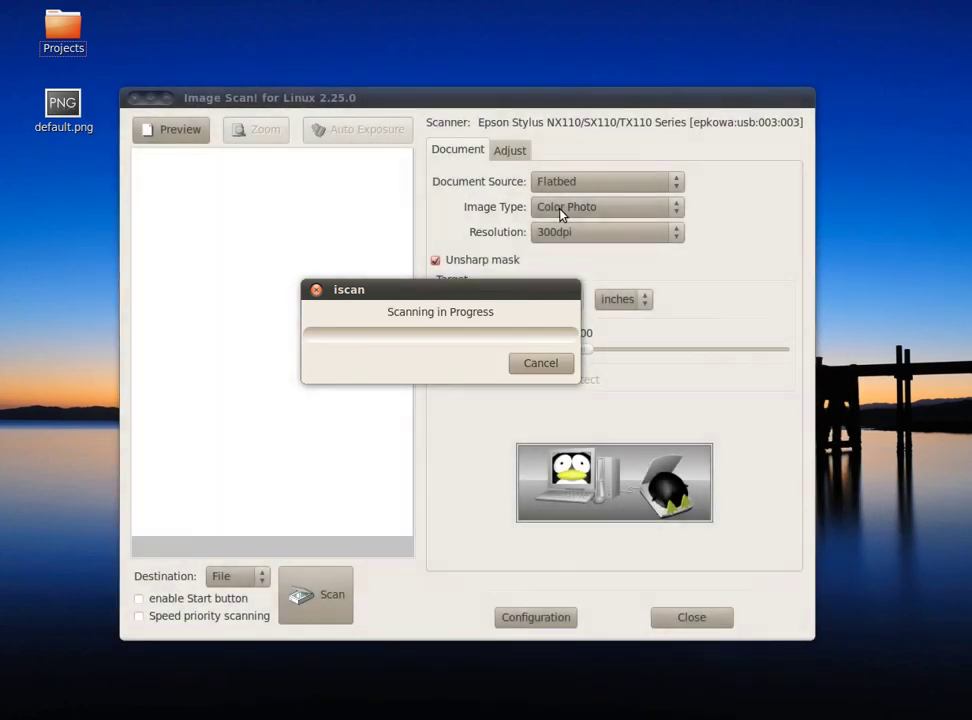
drag(474, 108, 473, 80)
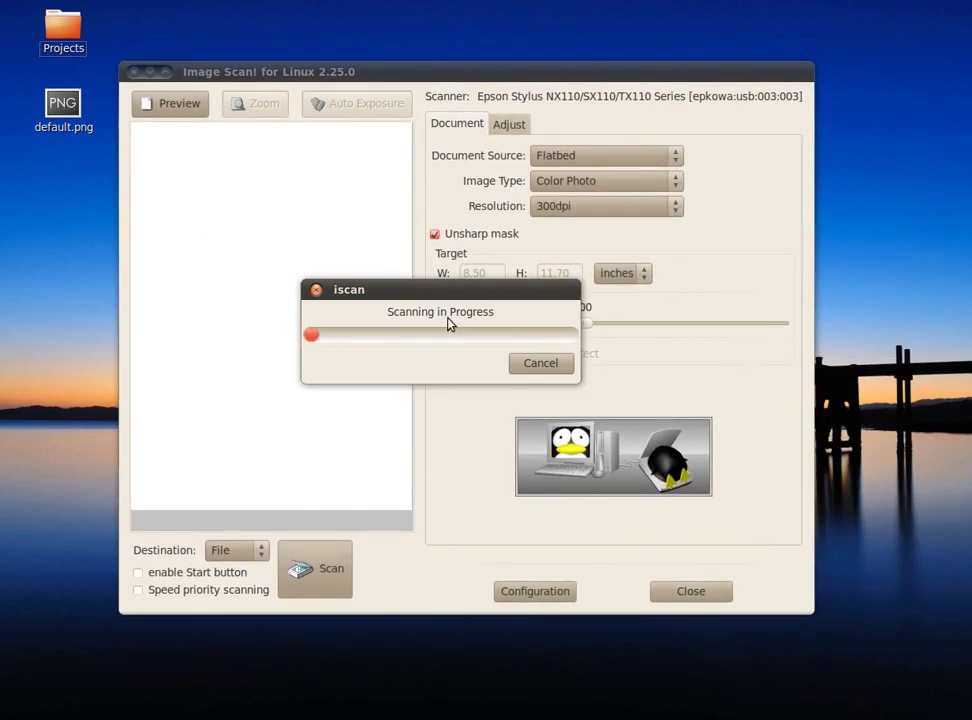